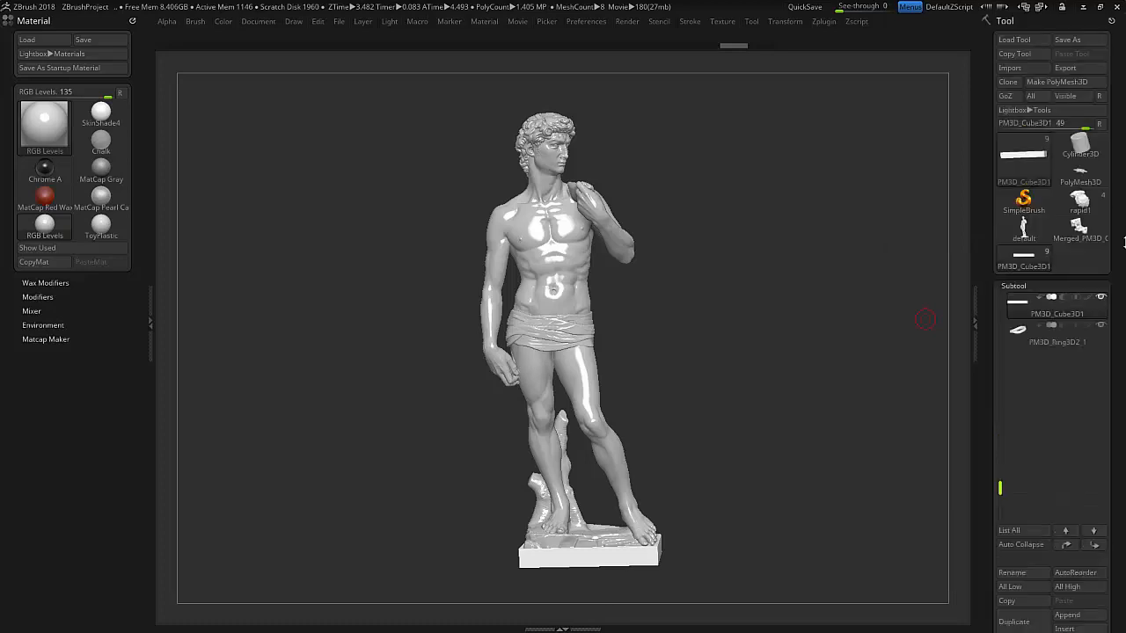
Step: Switch to the Merged_PM3D_Cube3D1 tool and turn the full statue to a front three-quarter view
click(1080, 230)
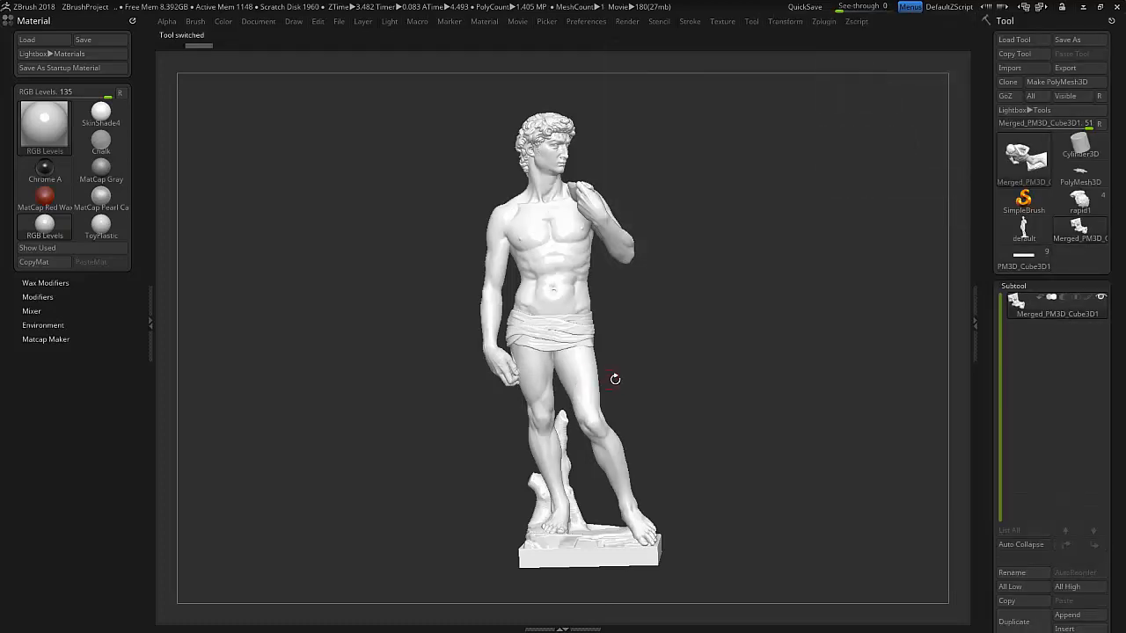
drag(623, 380, 389, 347)
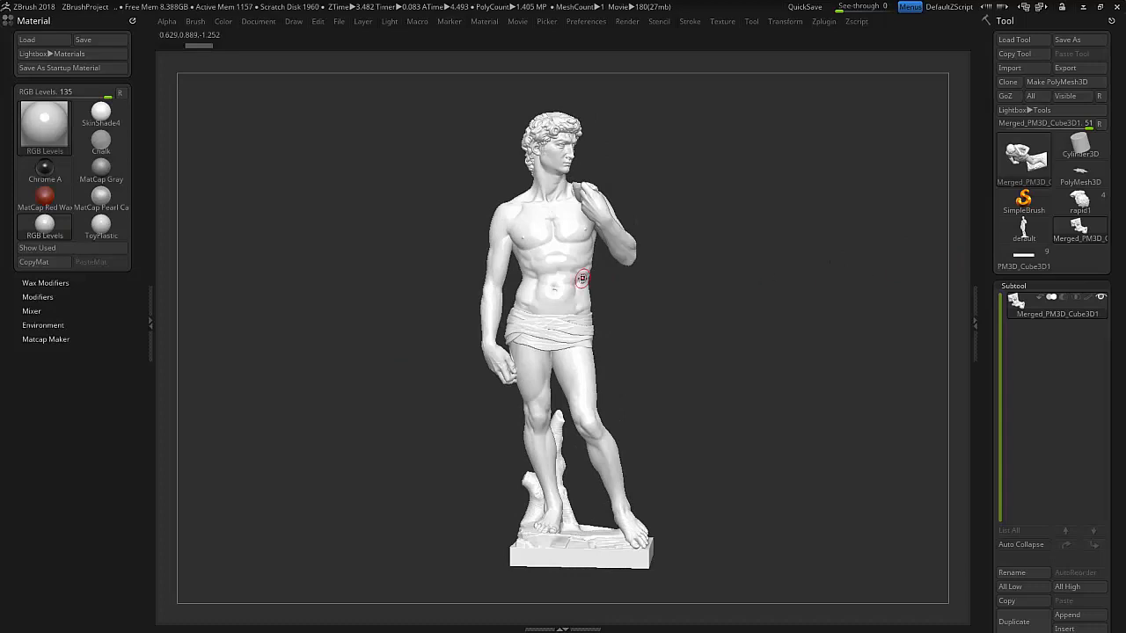
mouse_move(600, 306)
mouse_down()
mouse_move(492, 297)
mouse_move(575, 294)
mouse_move(534, 282)
mouse_up()
right_drag(534, 283, 525, 281)
mouse_move(650, 247)
right_down()
mouse_move(604, 242)
mouse_move(592, 284)
mouse_move(579, 284)
mouse_move(591, 305)
mouse_move(573, 301)
mouse_move(589, 303)
right_up()
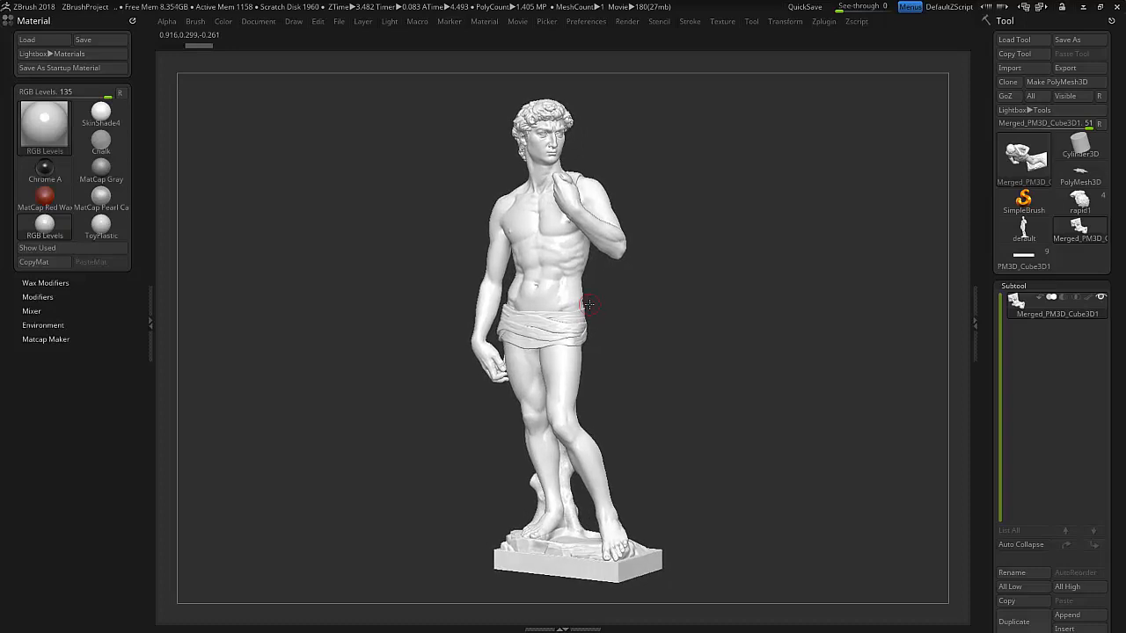
Step: Export the document image as a PNG named 1ZBrush Document in the David of Michelangelo folder
click(259, 23)
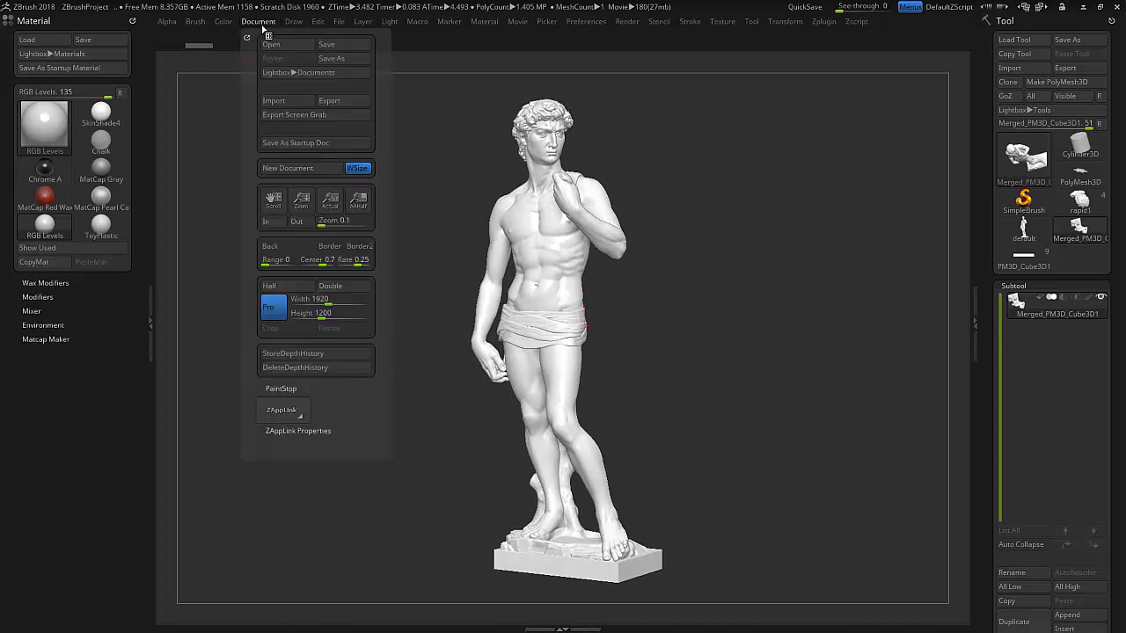
click(347, 103)
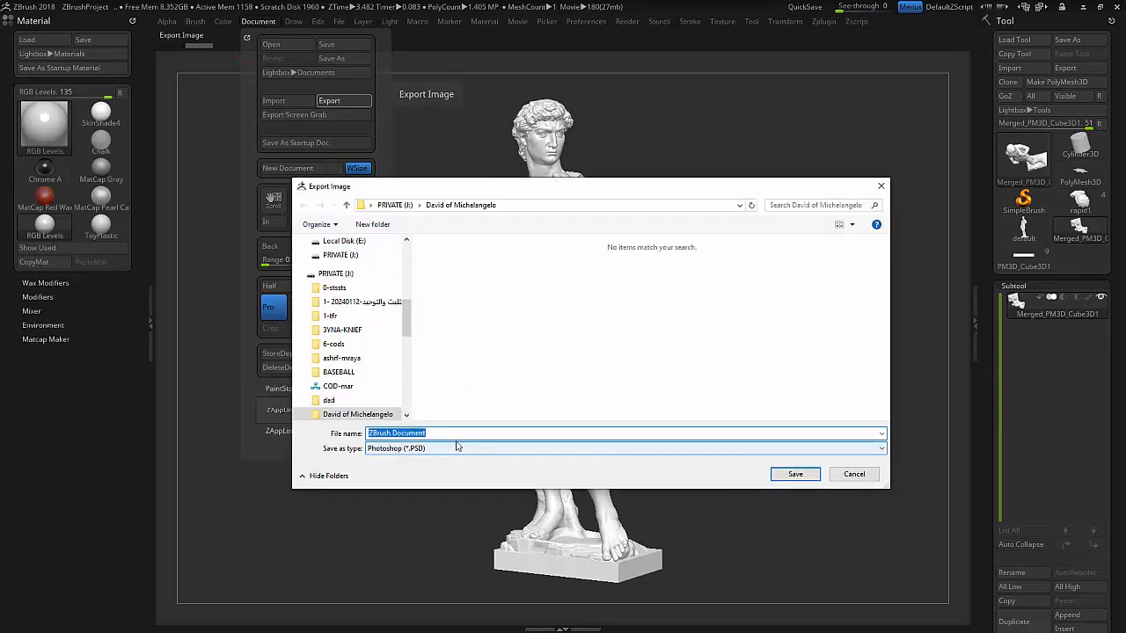
click(380, 448)
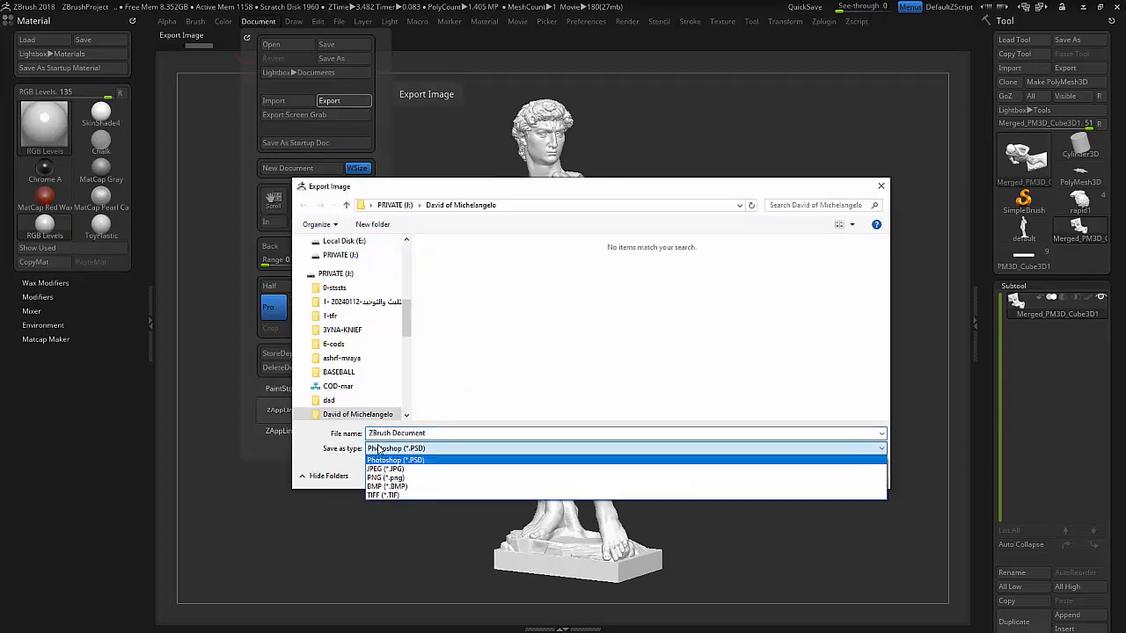
click(385, 480)
click(368, 433)
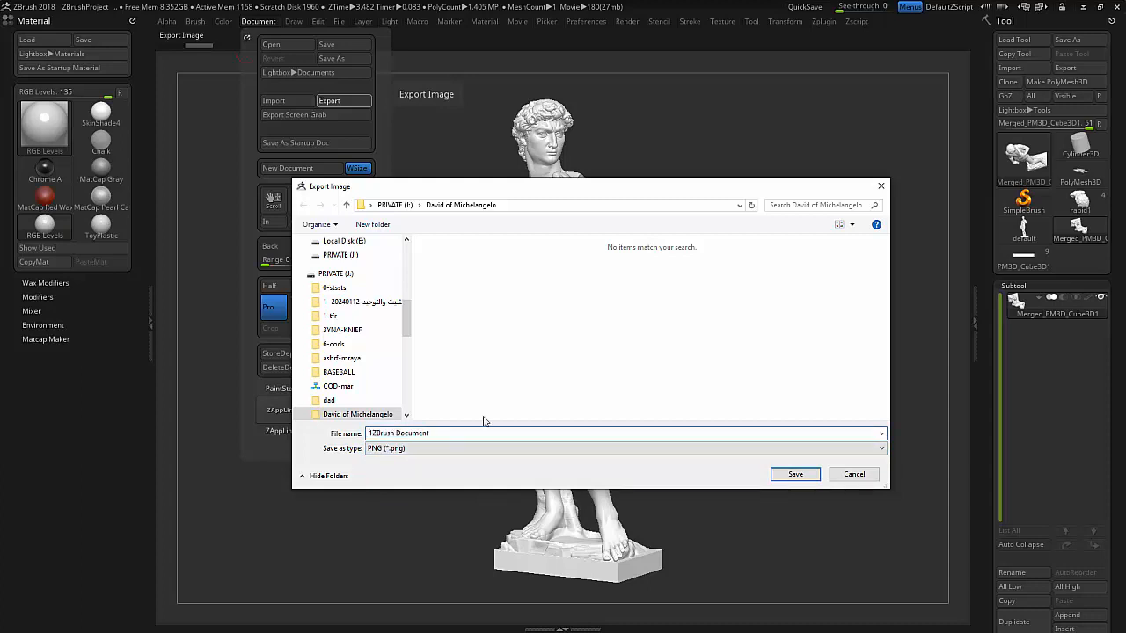
key(Return)
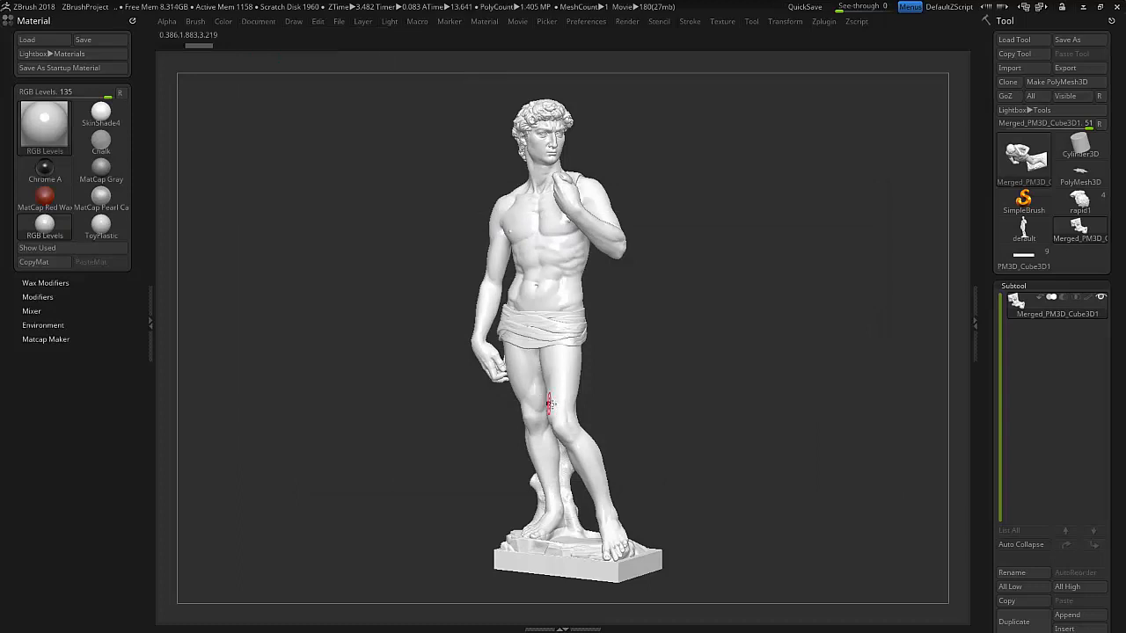
Step: Export a back view of the full statue as a PNG named 2-ZBrush Document
right_drag(550, 408, 608, 392)
click(258, 21)
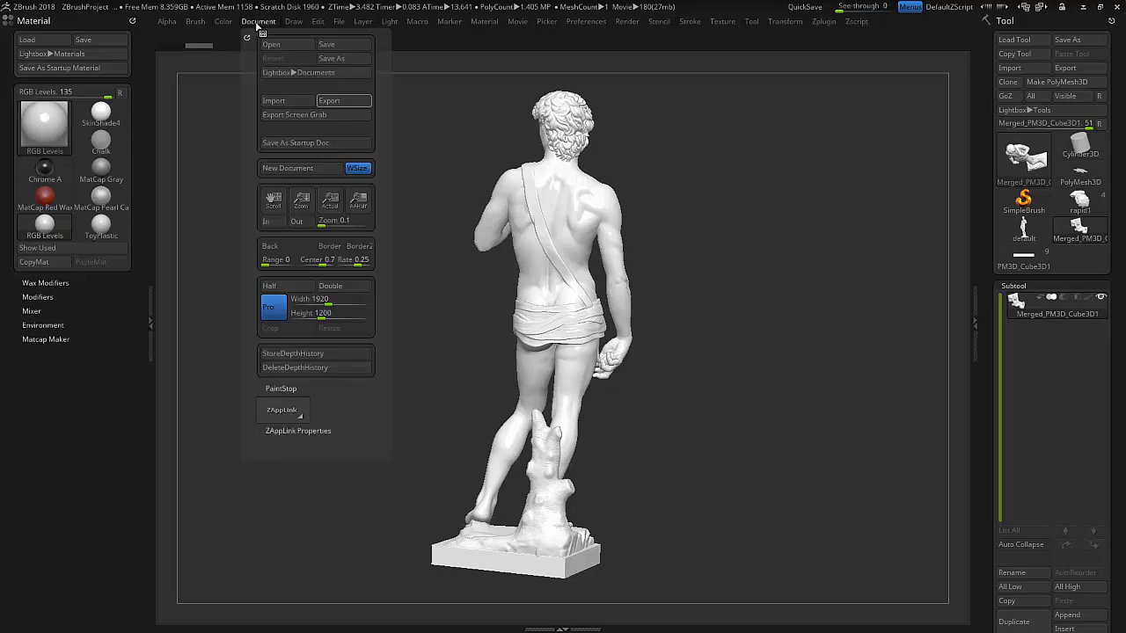
click(340, 99)
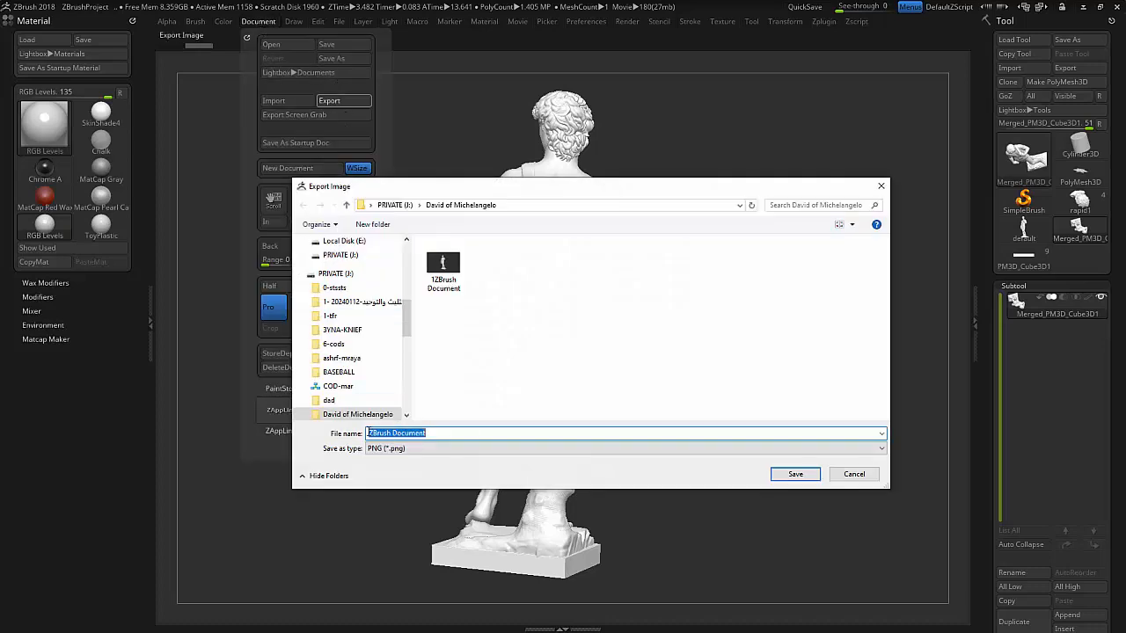
click(368, 432)
text(2-)
key(Return)
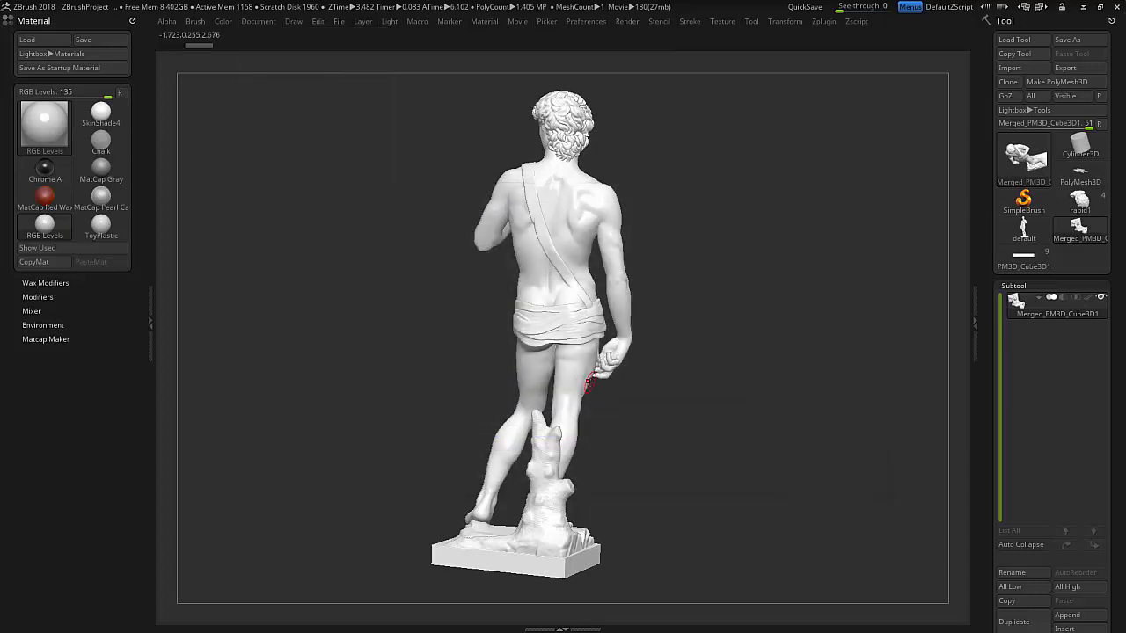
Step: Export a three-quarter view of the full statue from its right side as a PNG named 3-ZBrush Document
mouse_move(589, 382)
right_down()
mouse_move(531, 382)
mouse_move(506, 400)
right_up()
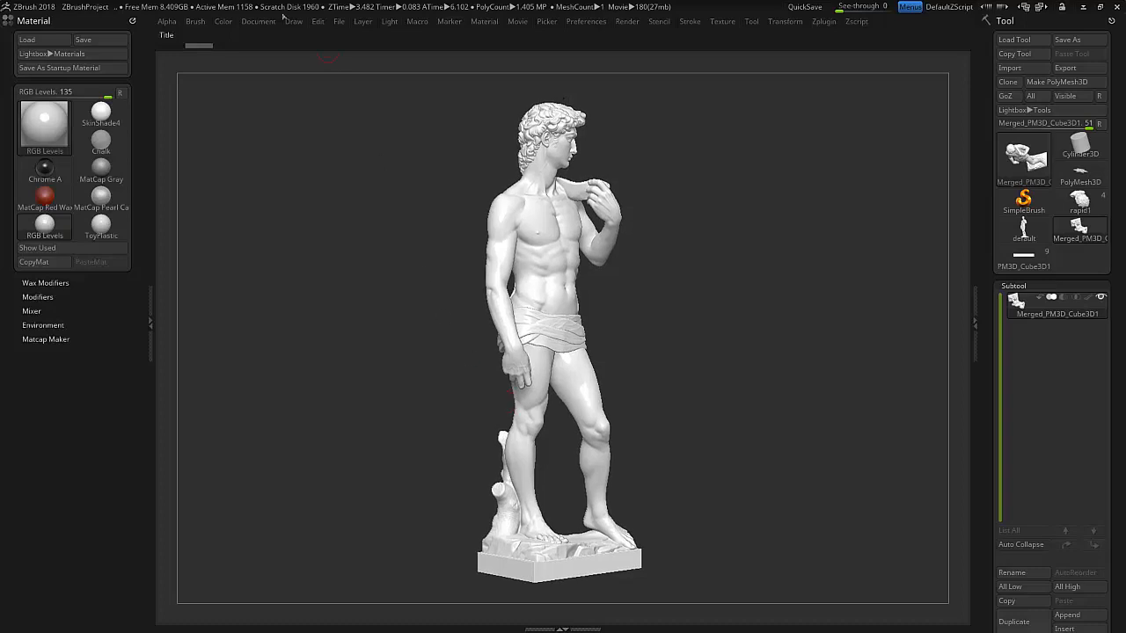
click(251, 26)
click(330, 100)
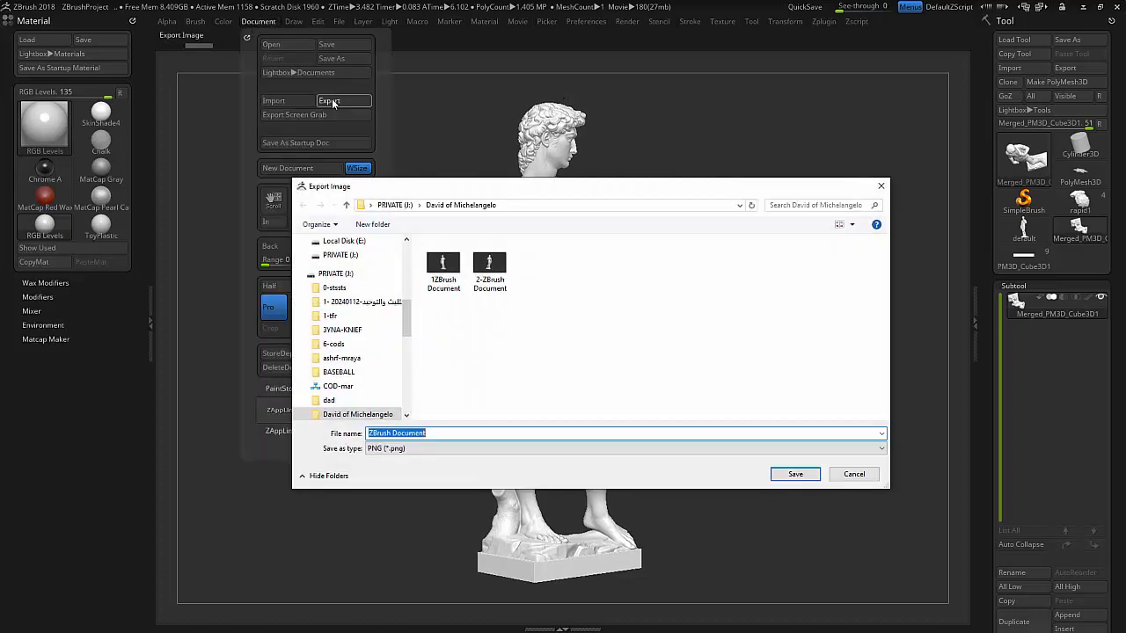
click(368, 434)
key(Return)
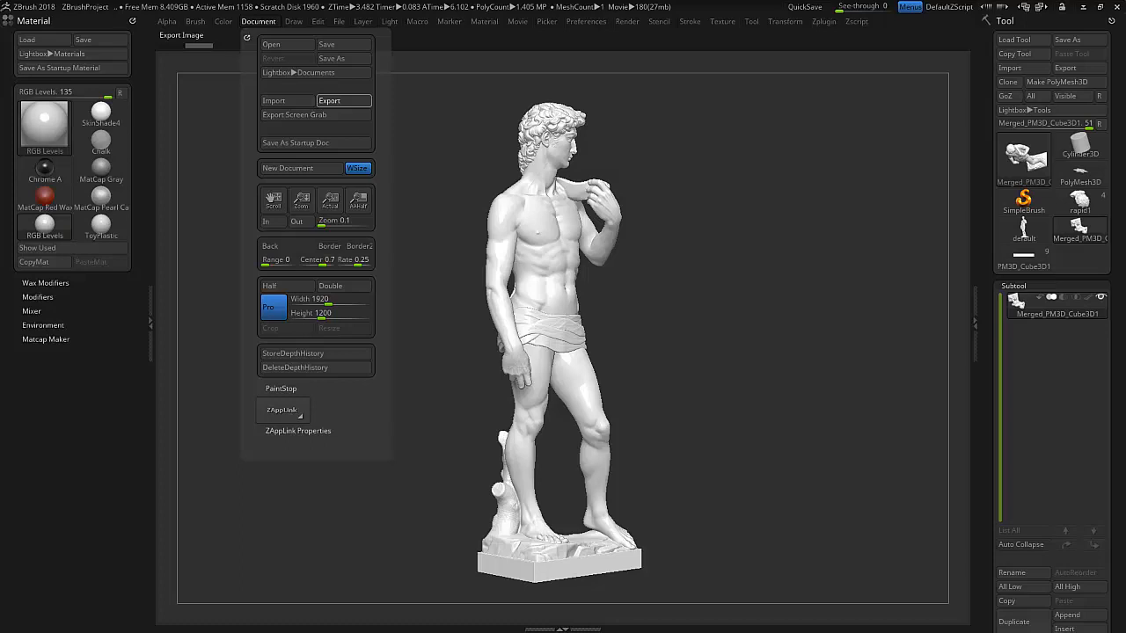
Step: Export a front close-up of the statue's head and chest as a PNG named 4-ZBrush Document
mouse_move(595, 379)
right_down()
mouse_move(528, 394)
mouse_move(597, 359)
mouse_move(570, 339)
mouse_move(555, 345)
mouse_move(572, 333)
mouse_move(507, 365)
mouse_move(497, 400)
mouse_move(526, 292)
mouse_move(512, 309)
mouse_move(540, 341)
mouse_move(528, 345)
right_up()
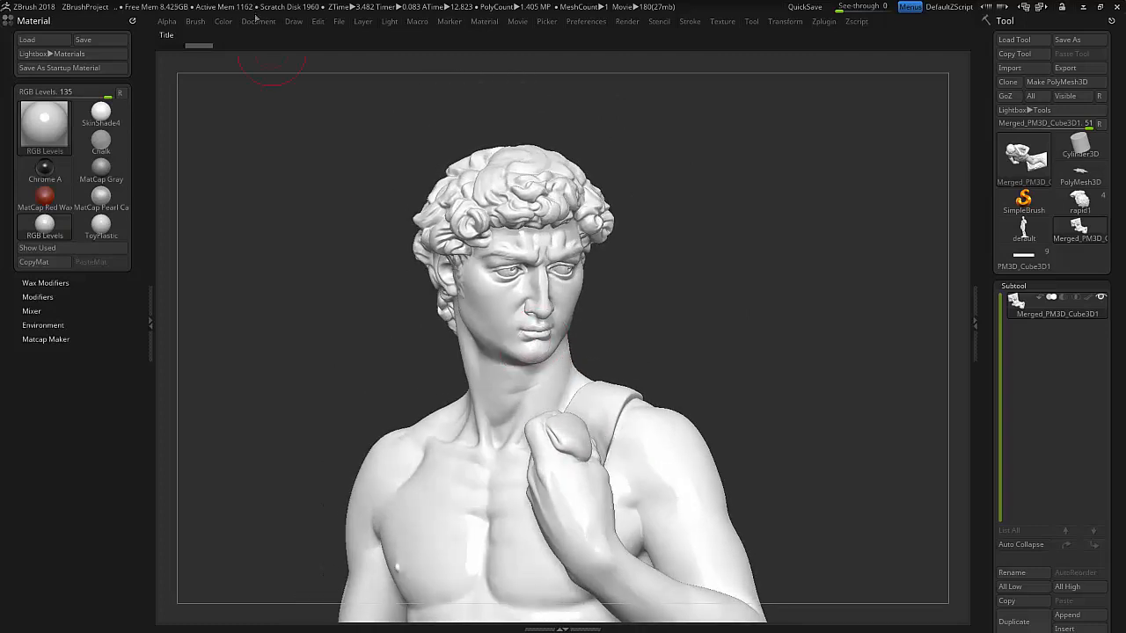
click(258, 21)
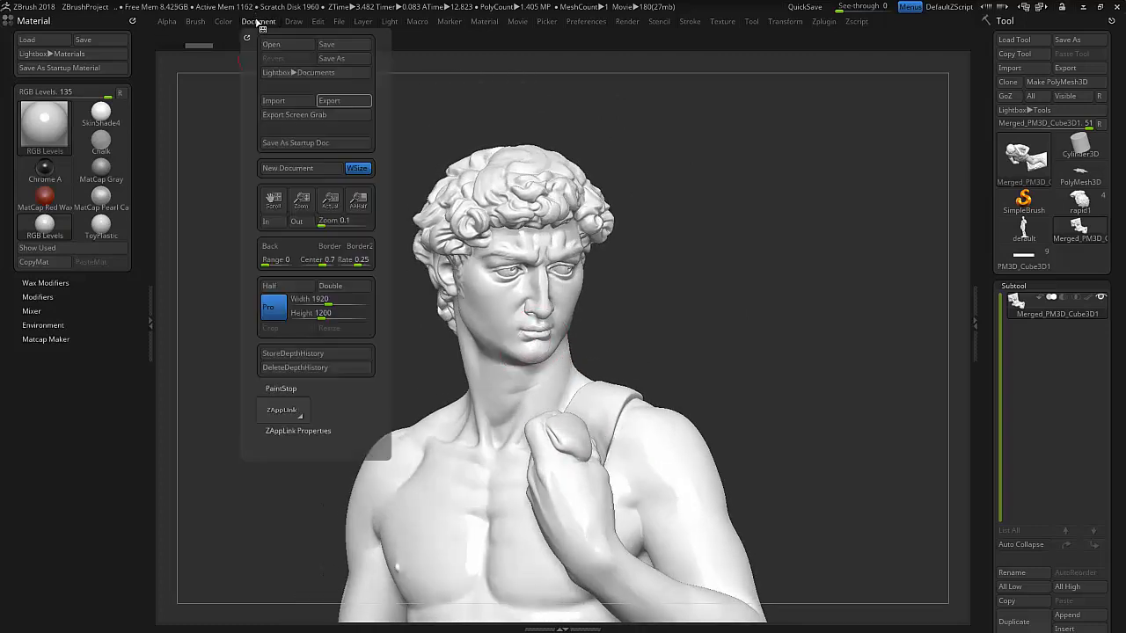
click(329, 100)
click(369, 434)
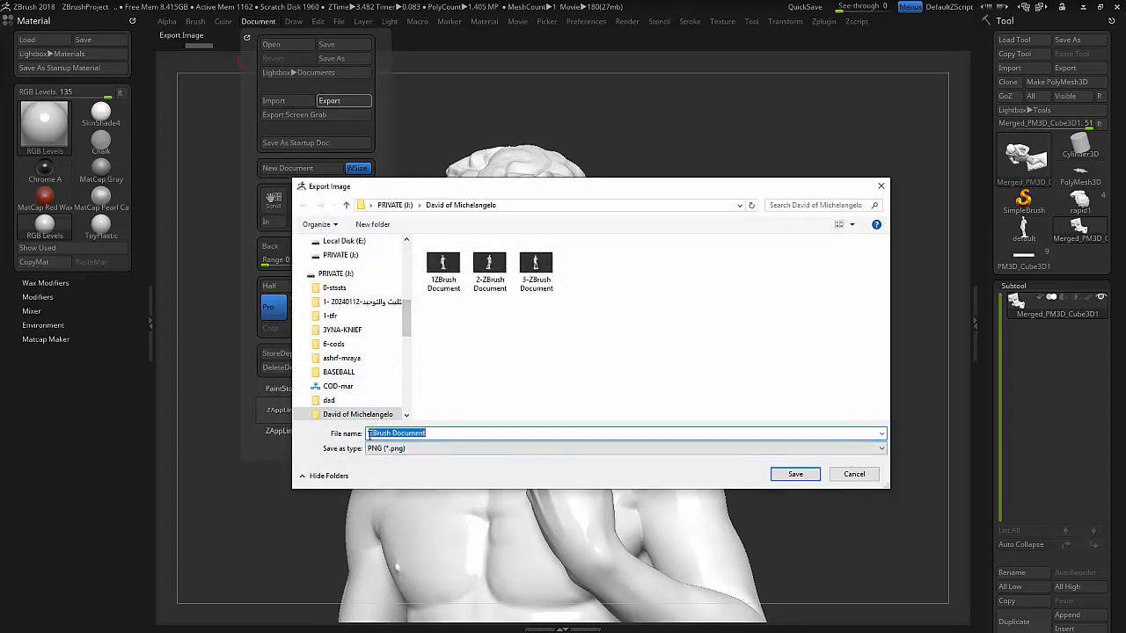
text(4-)
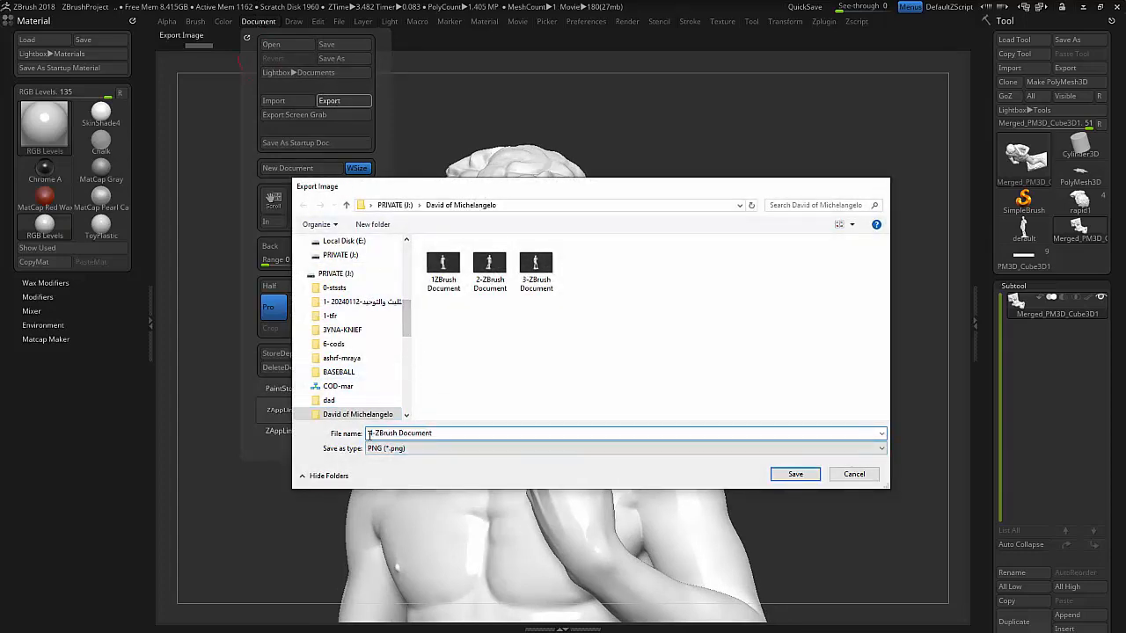
key(Return)
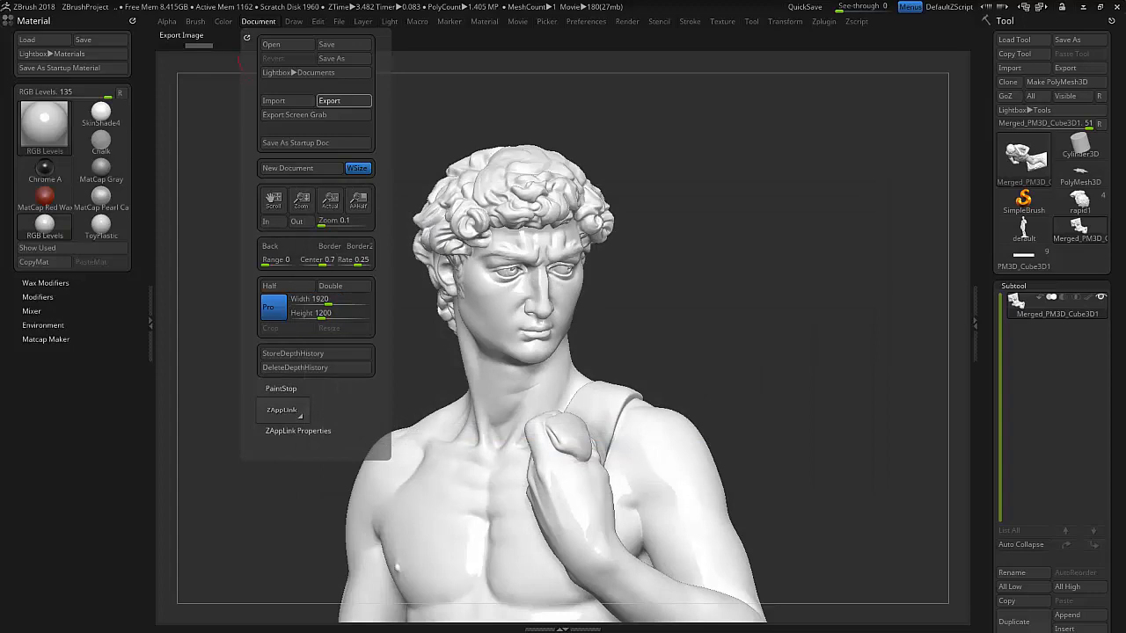
Step: Export a rear close-up of the statue's head and back as a PNG named 5-ZBrush Document
drag(613, 424, 457, 417)
click(262, 22)
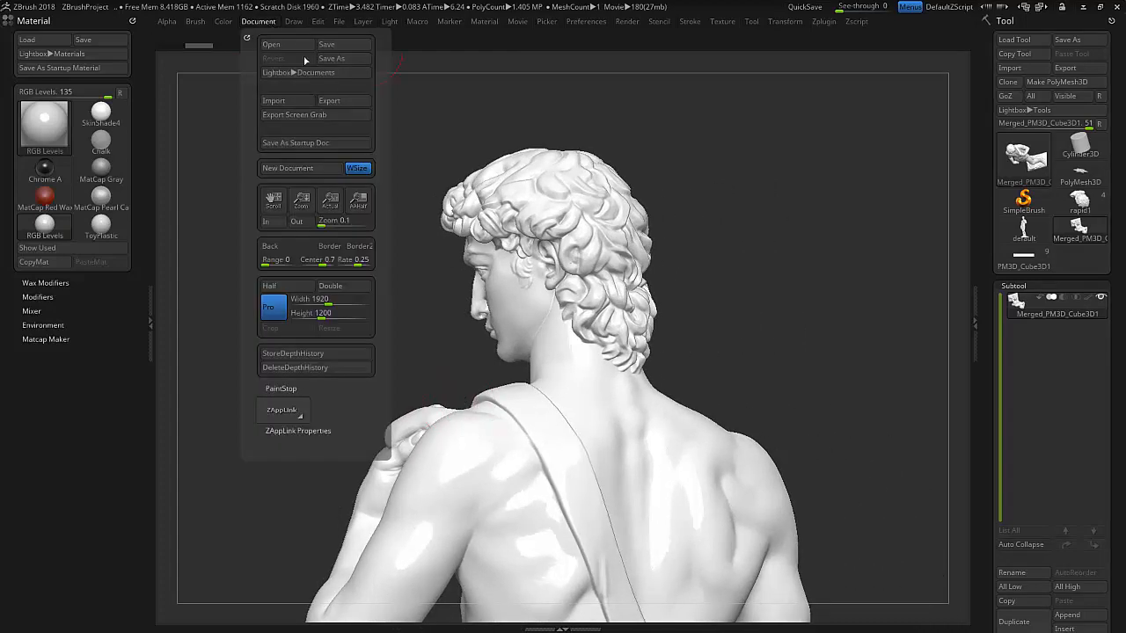
click(330, 100)
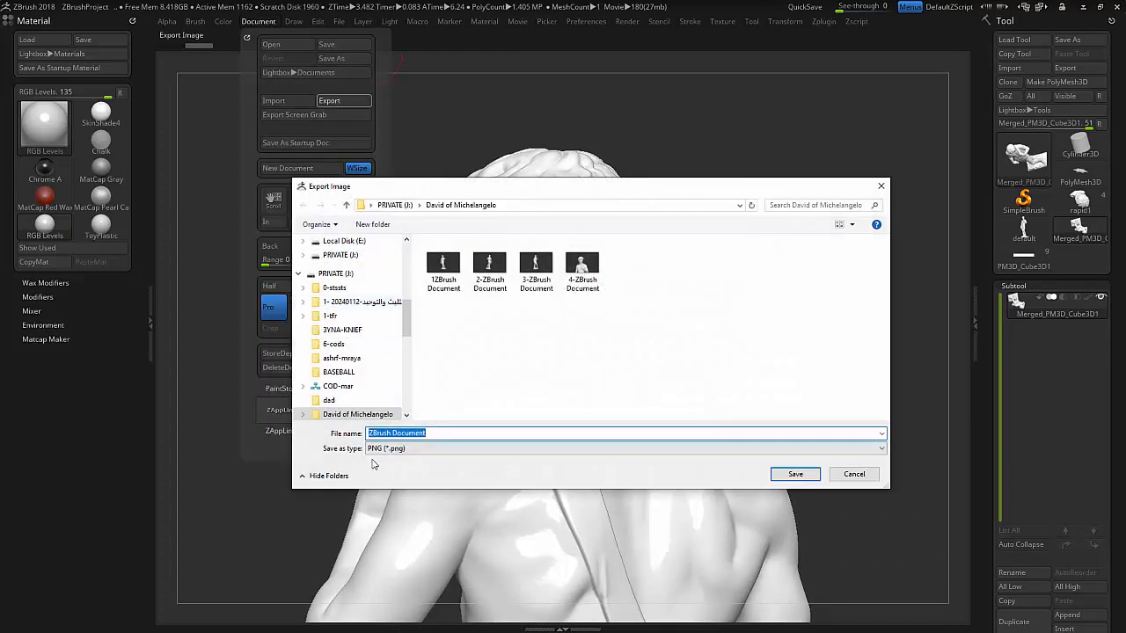
click(368, 434)
text(5-)
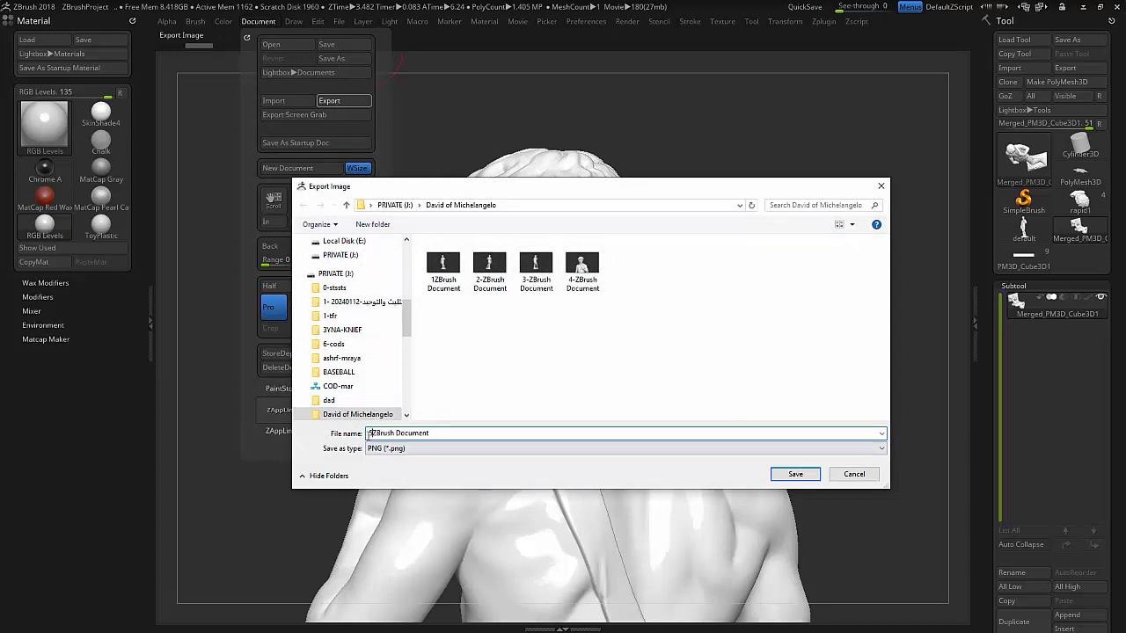
key(Return)
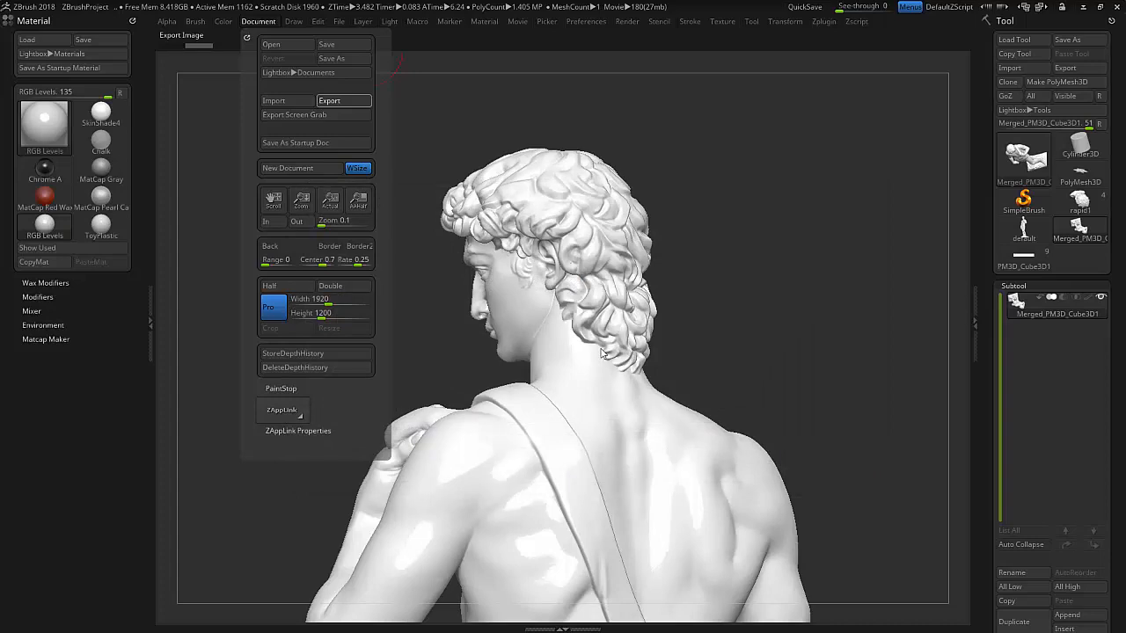
Step: Apply the MatCap Pearl Cavity material and export a close-up of the bust from its right side as a PNG named 6-ZBrush Document
click(101, 195)
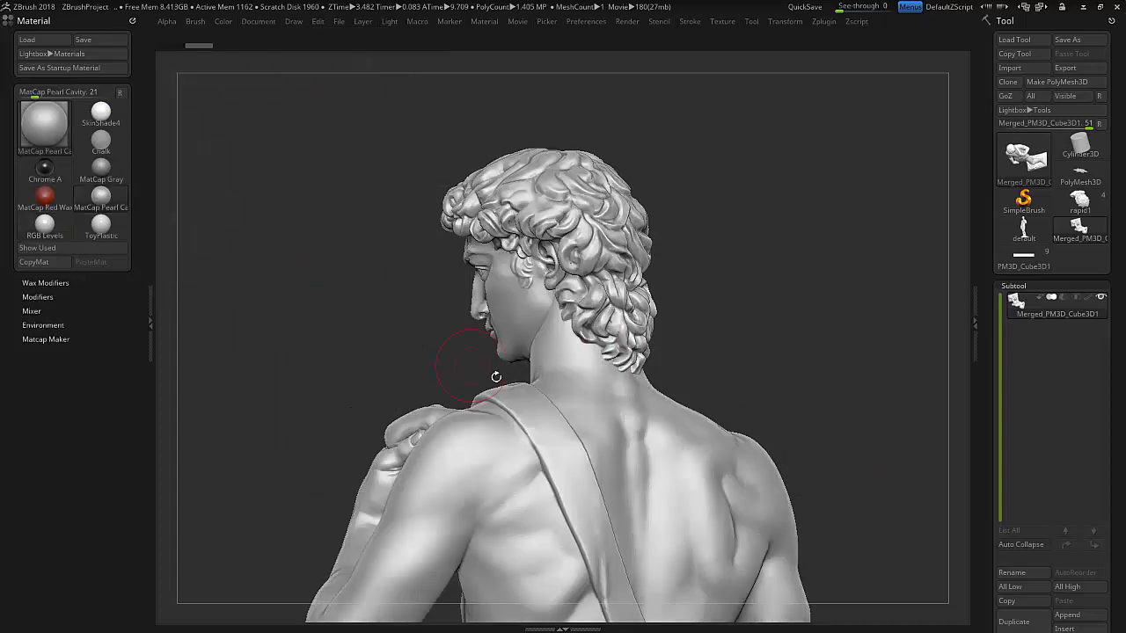
drag(496, 376, 456, 388)
mouse_move(531, 397)
alt+right_down()
mouse_move(432, 354)
mouse_move(450, 358)
alt+right_up()
click(257, 21)
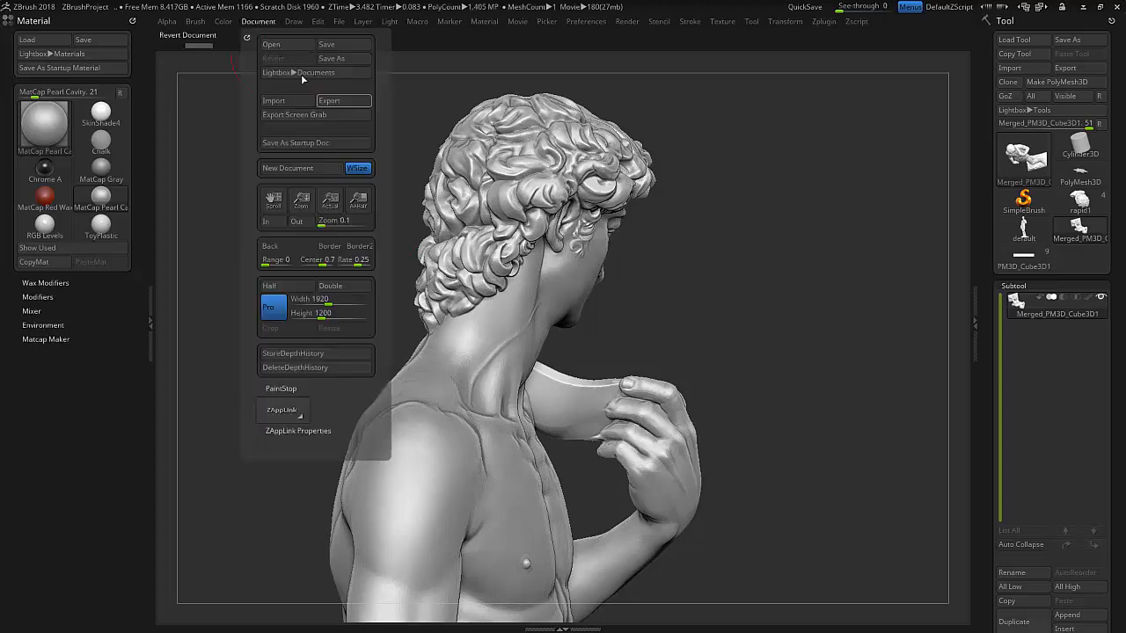
click(323, 101)
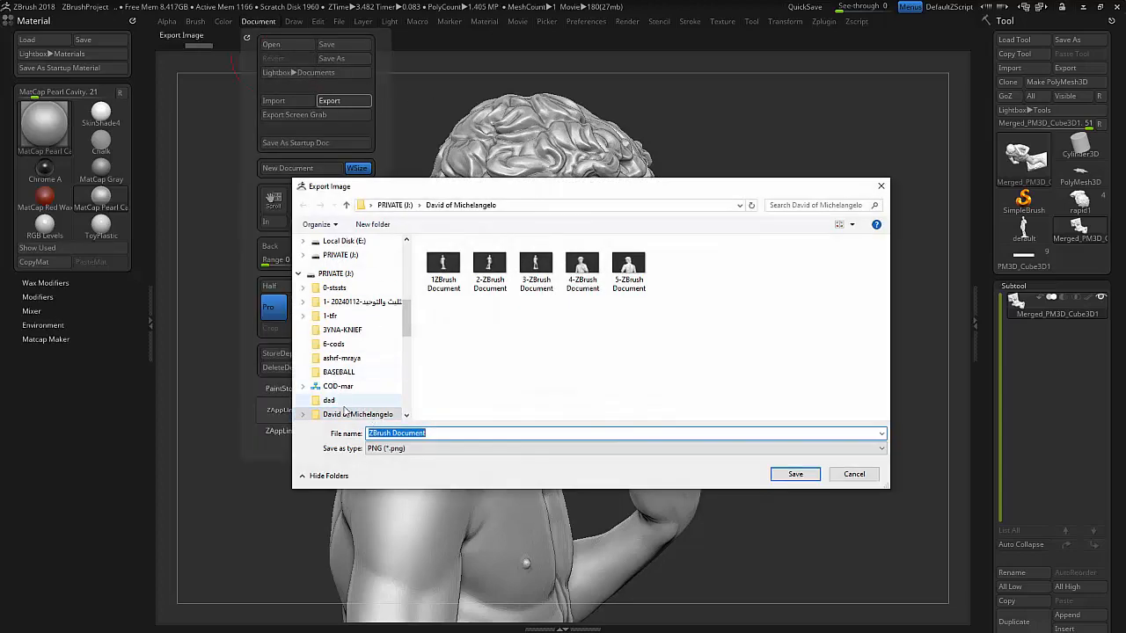
click(369, 435)
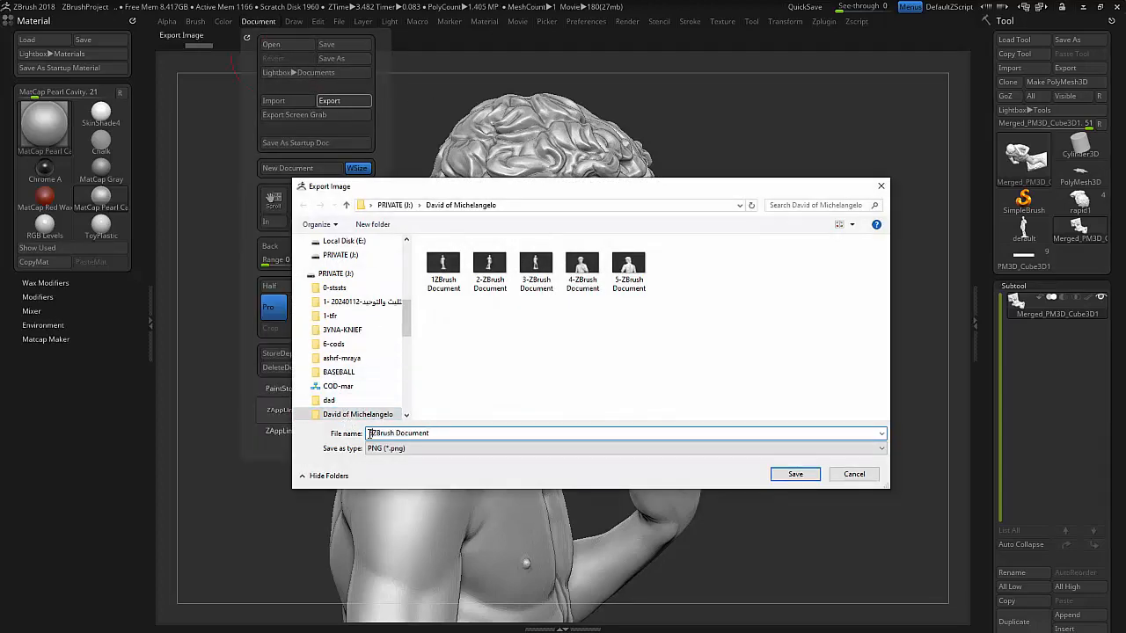
text(6-)
key(Return)
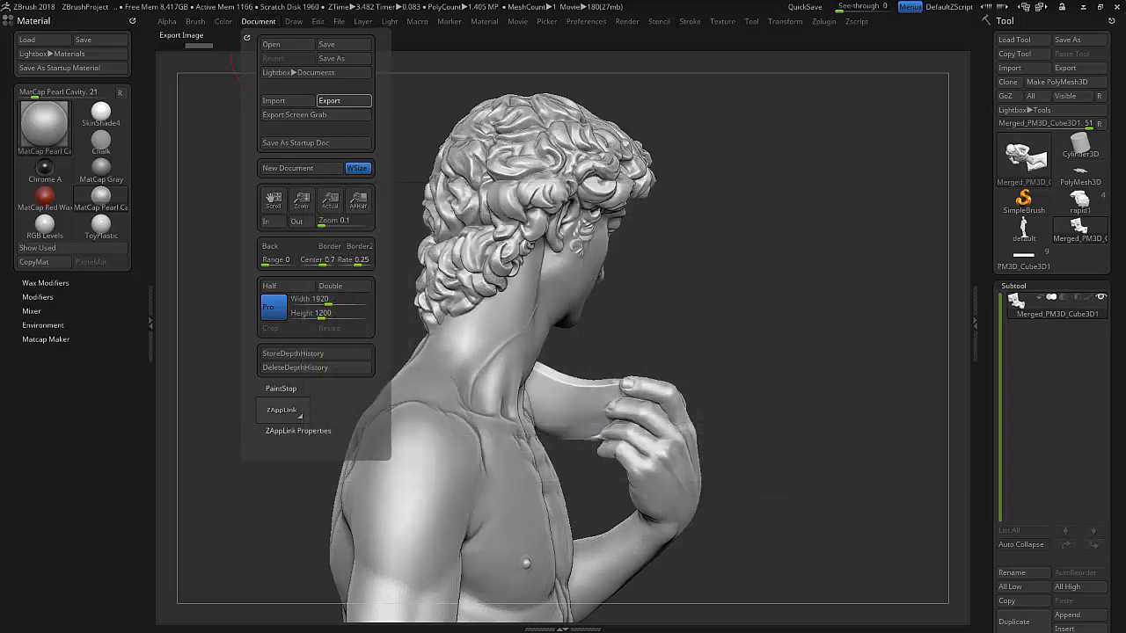
Step: Export a close-up of the bust from its left side, showing the face in profile, as a PNG named 7-ZBrush Document
right_drag(554, 379, 387, 379)
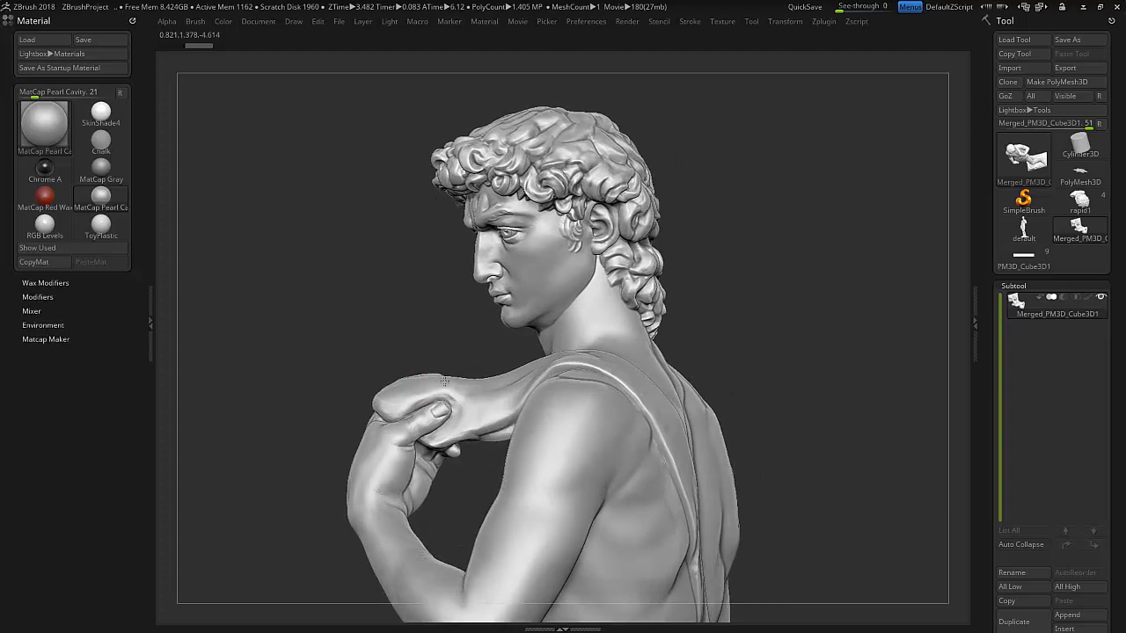
click(251, 25)
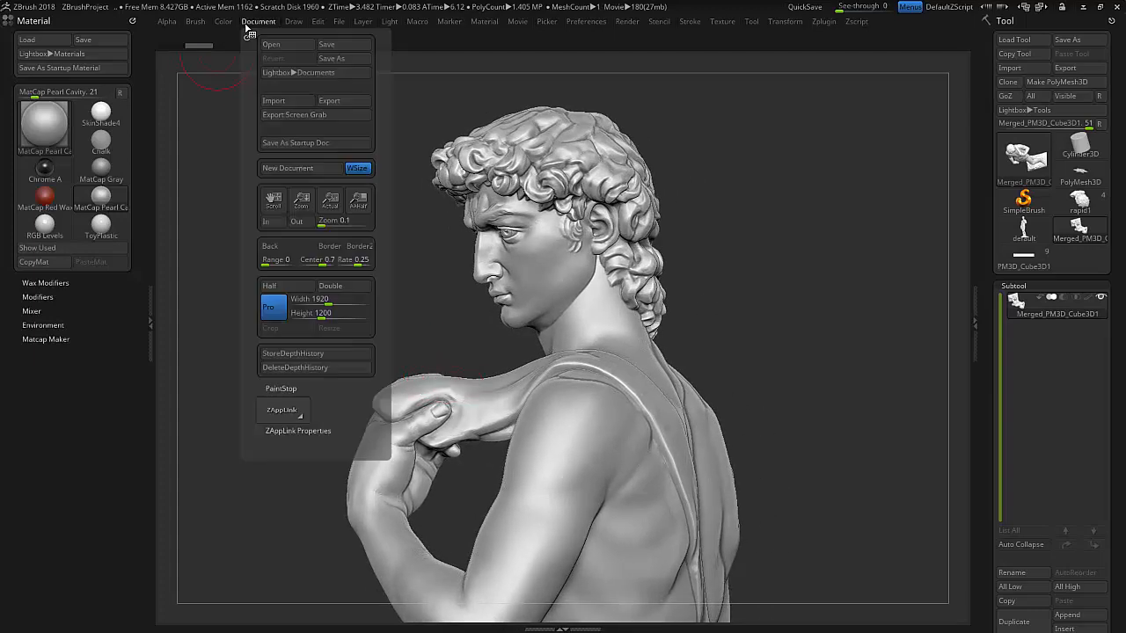
click(328, 100)
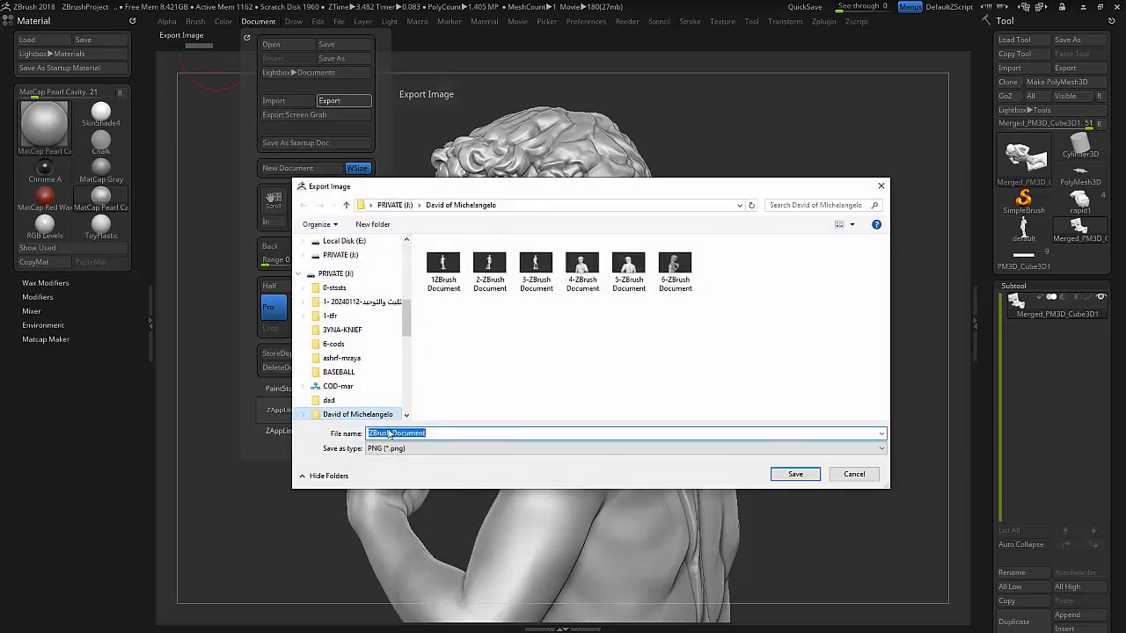
click(368, 434)
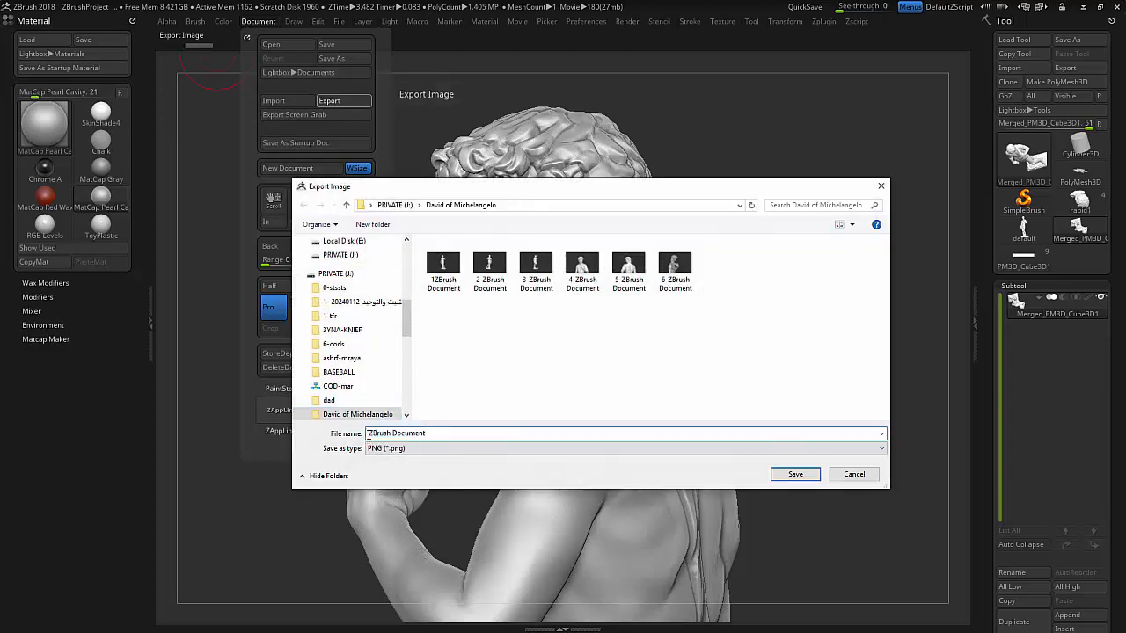
text(7-)
key(Return)
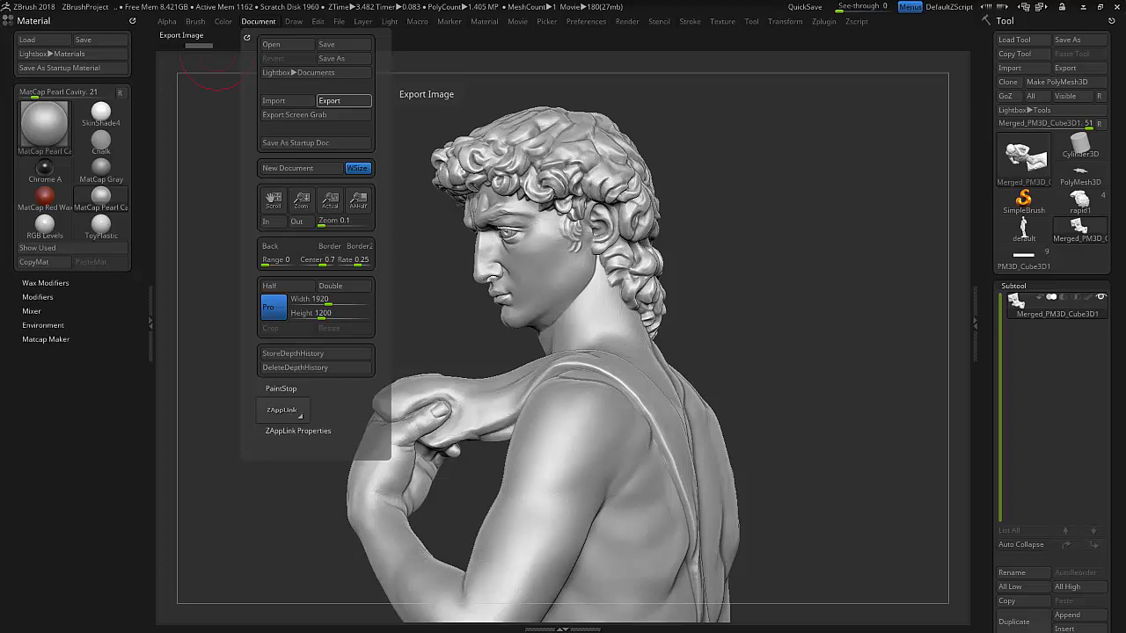
Step: Export a front view of the statue's torso, legs and base, cropped above the chest, as a PNG named 8-ZBrush Document
ctrl+right_drag(585, 402, 519, 234)
right_drag(540, 417, 611, 418)
right_drag(531, 411, 532, 449)
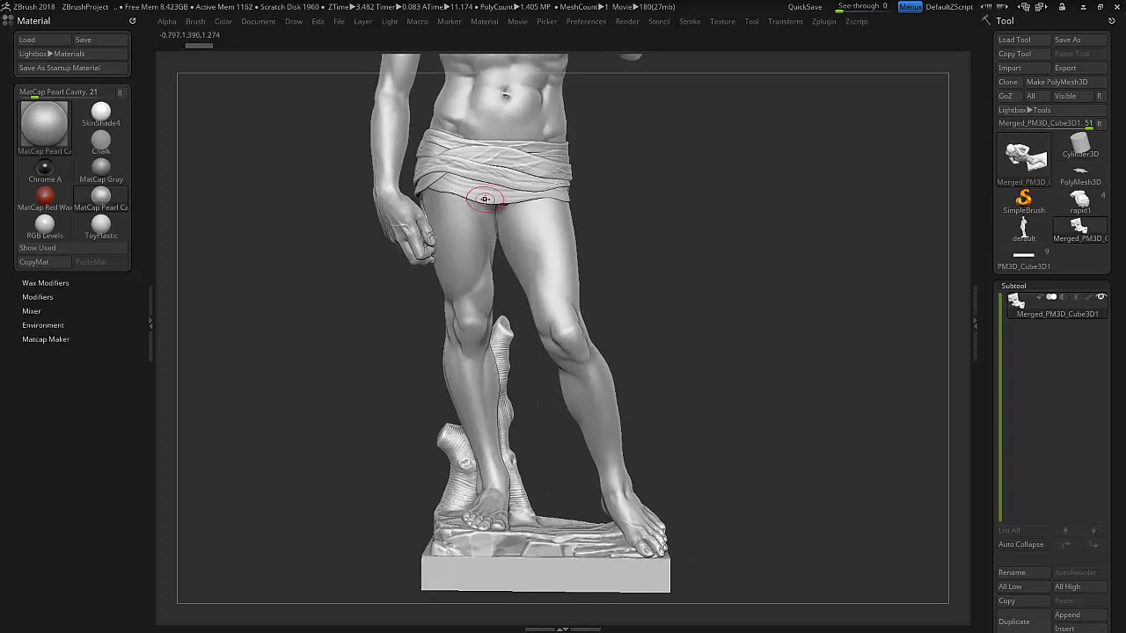
alt+right_drag(488, 194, 502, 283)
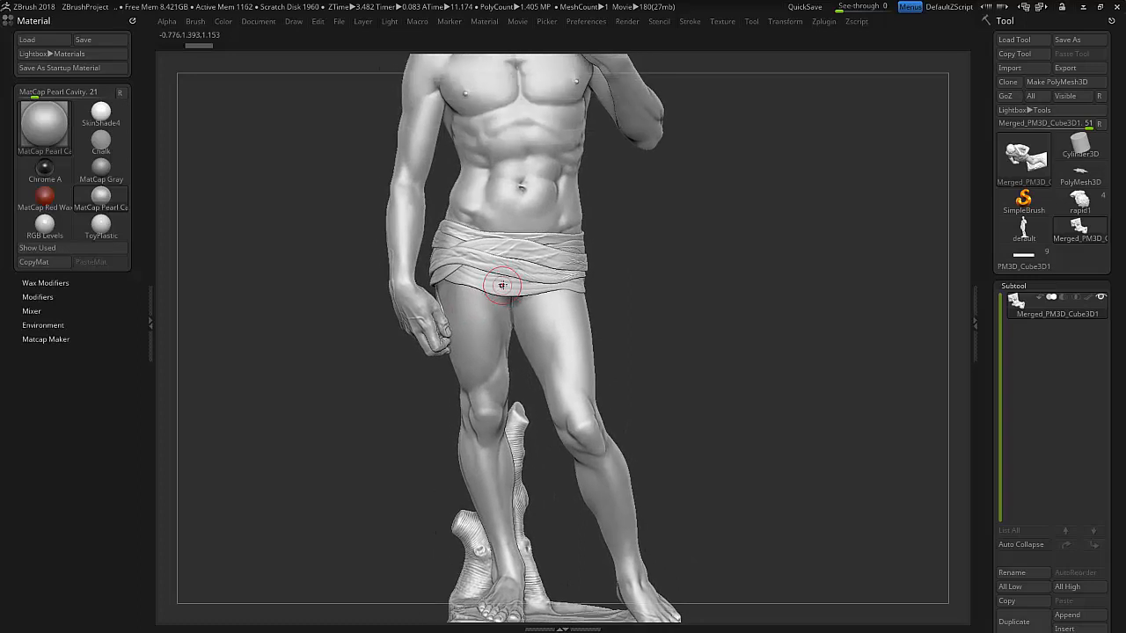
right_click(502, 284)
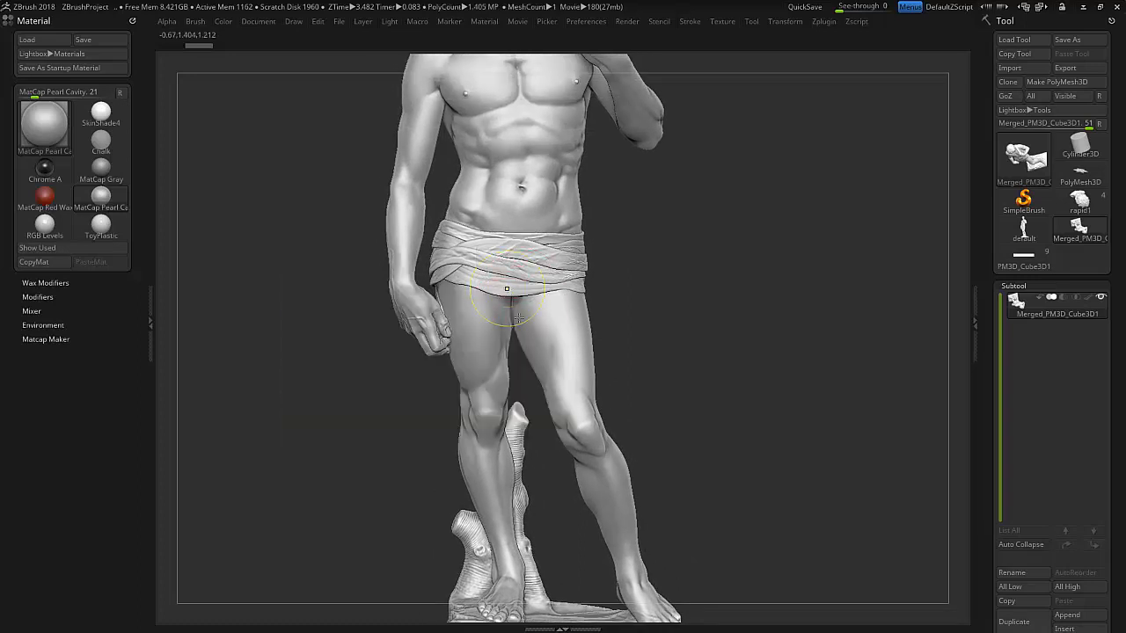
ctrl+right_drag(507, 292, 524, 313)
drag(524, 307, 522, 310)
ctrl+right_drag(523, 313, 518, 339)
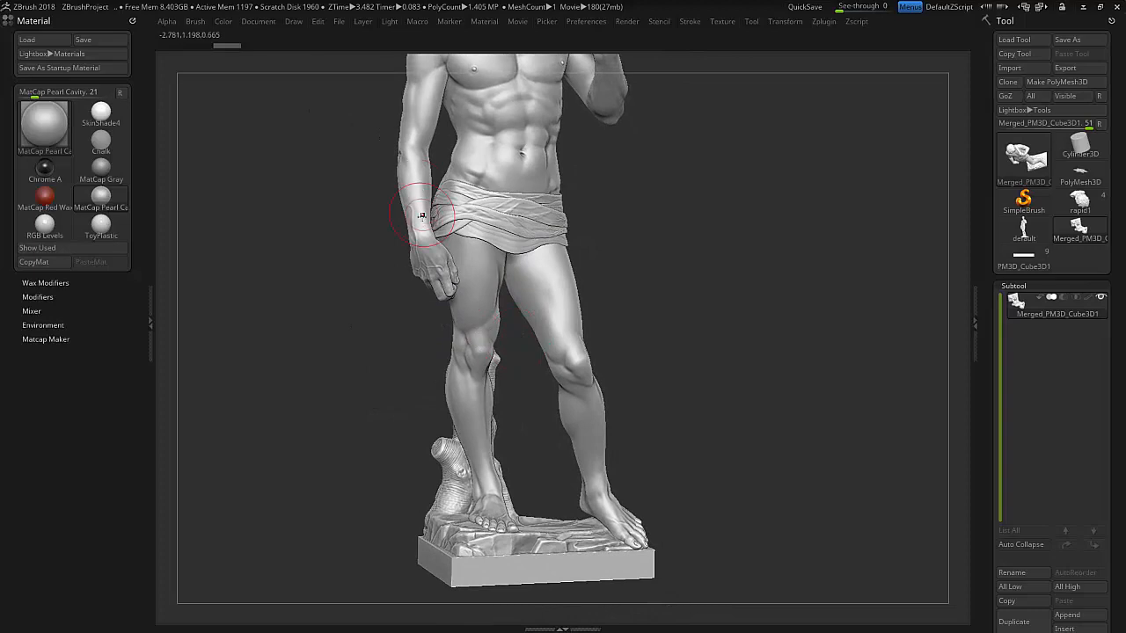
click(257, 21)
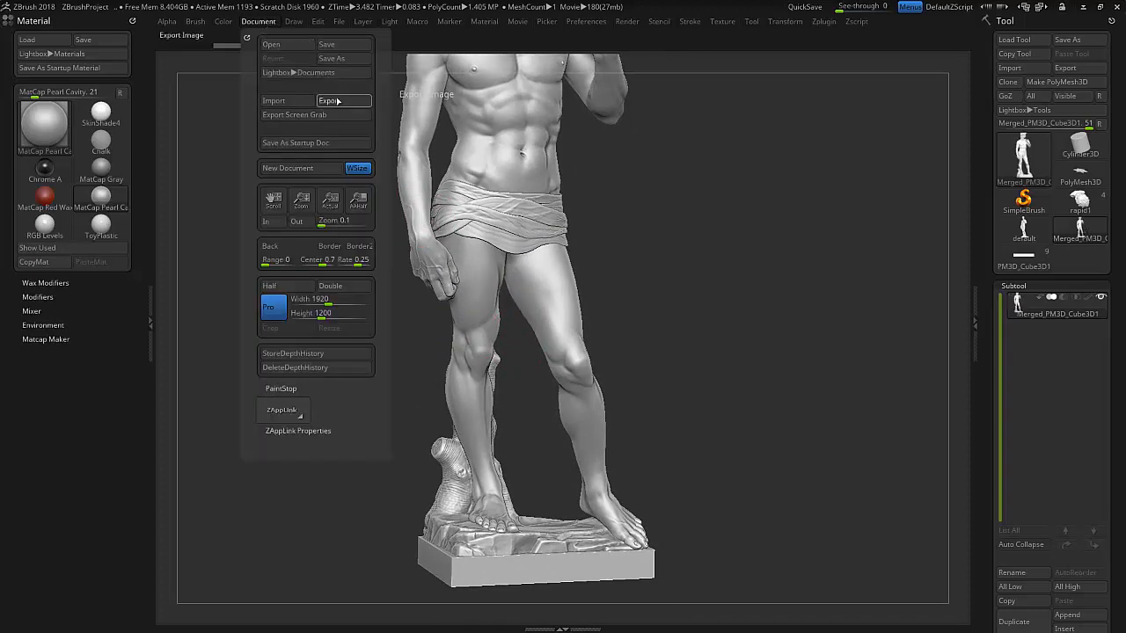
click(332, 101)
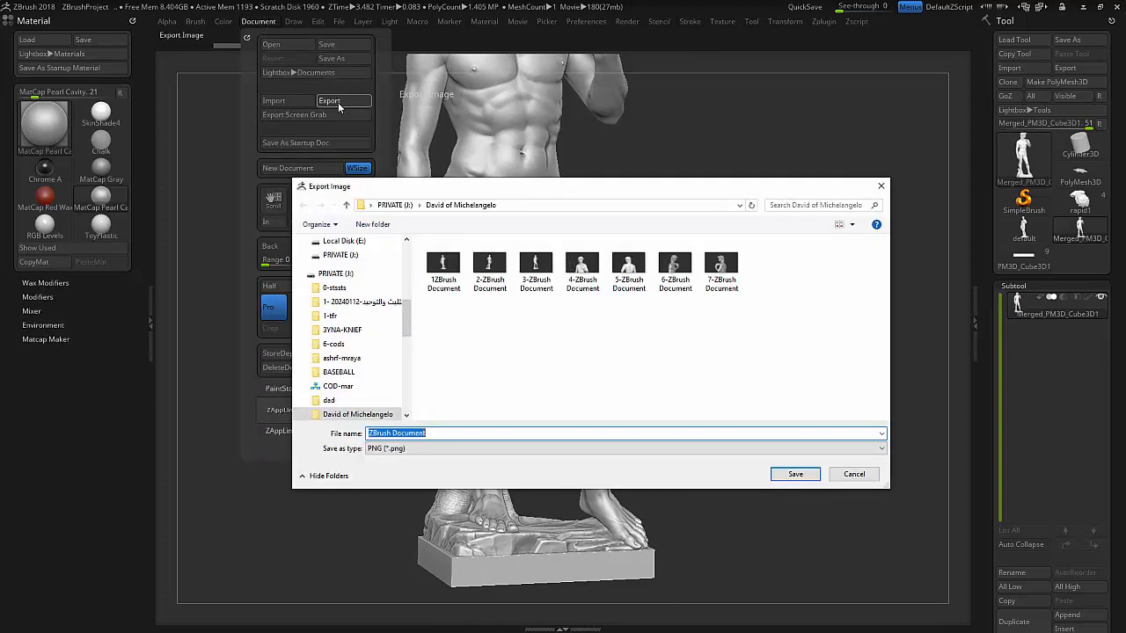
click(370, 434)
key(Return)
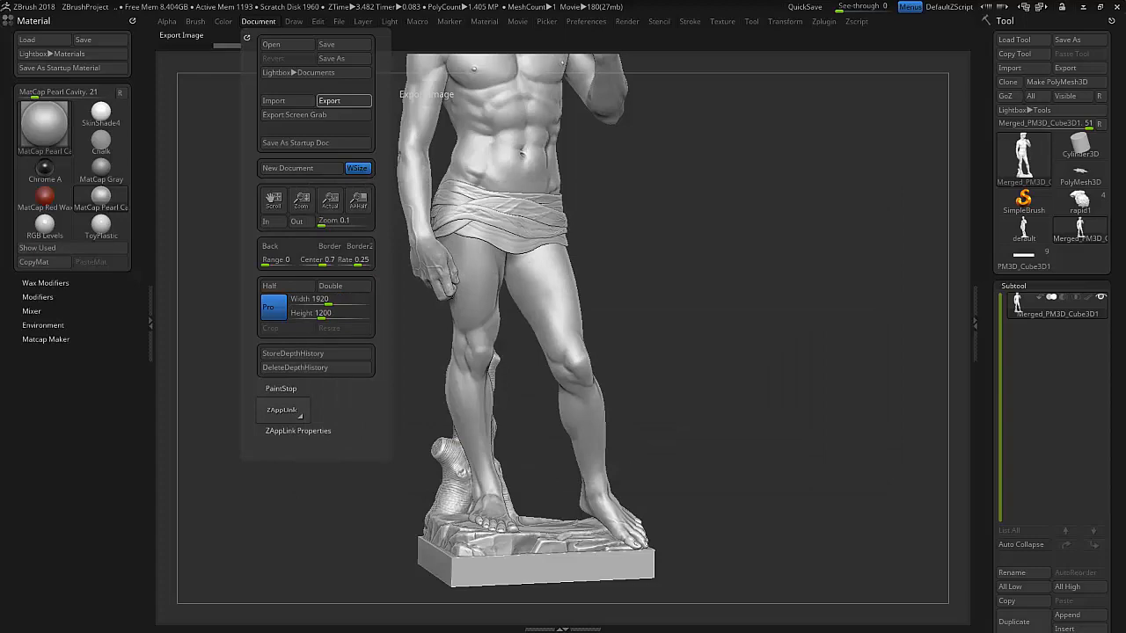
Step: Export a rear view of the statue, from the back of the head down to the base, as a PNG named 9-ZBrush Document
drag(595, 440, 686, 439)
right_drag(685, 440, 512, 433)
alt+right_drag(601, 439, 522, 421)
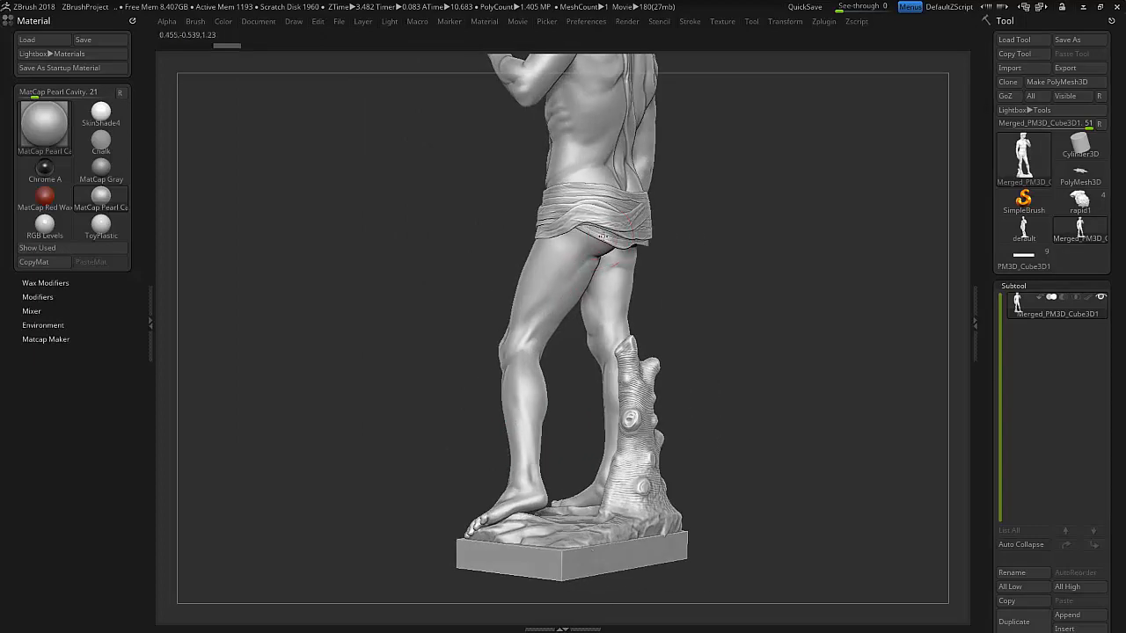
mouse_move(604, 281)
right_down()
mouse_move(605, 338)
mouse_move(536, 325)
mouse_move(470, 360)
mouse_move(465, 389)
mouse_move(482, 387)
mouse_move(452, 390)
mouse_move(471, 390)
right_up()
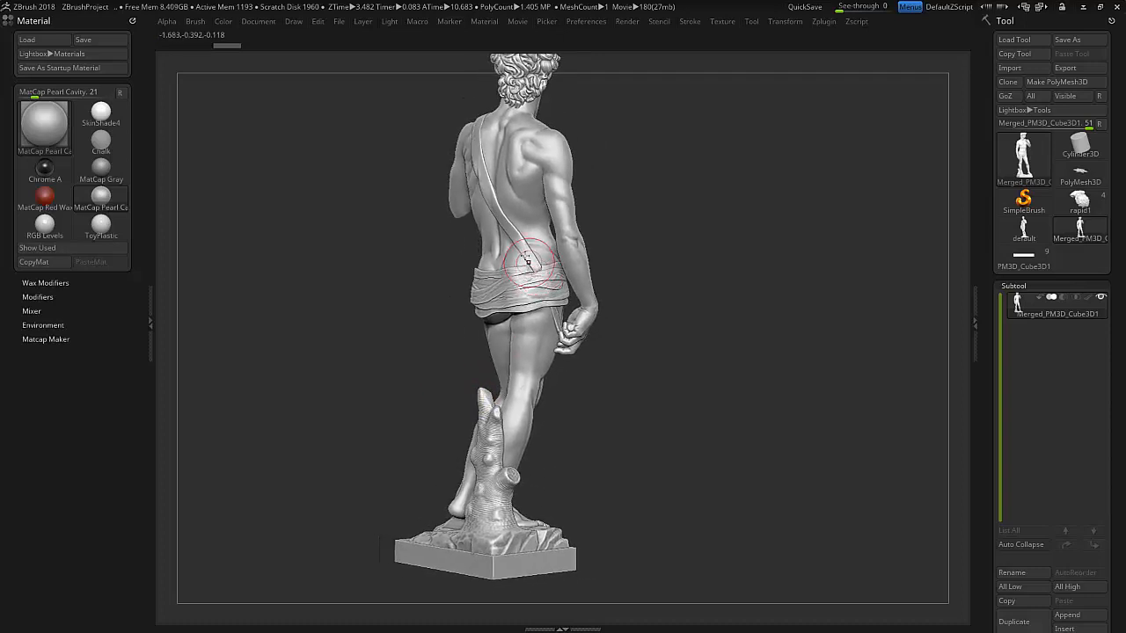
click(258, 21)
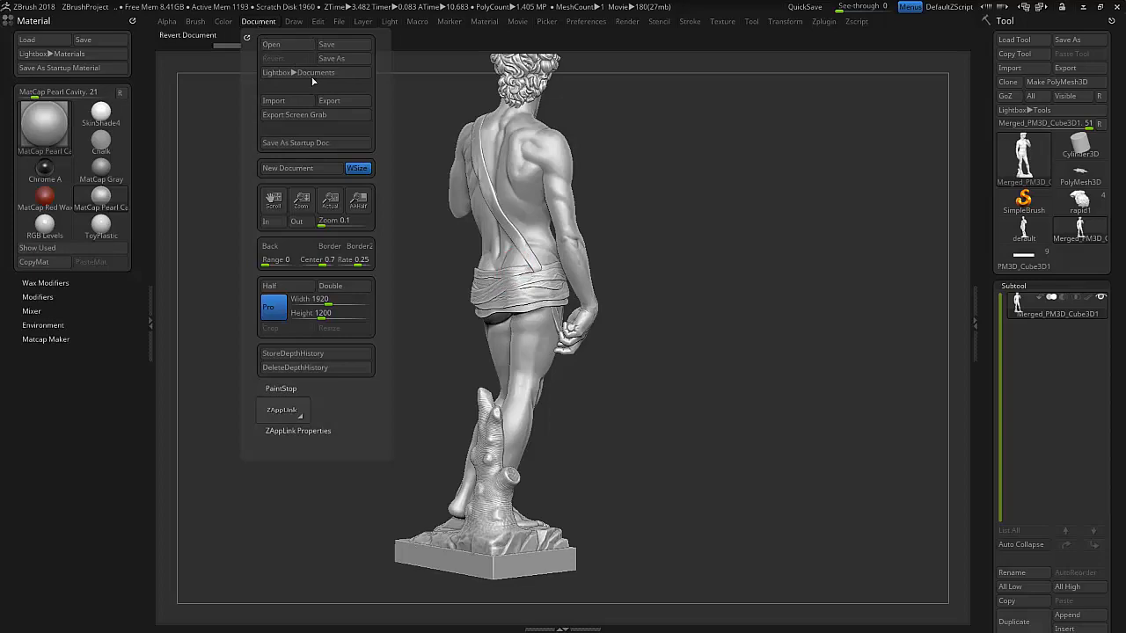
click(337, 103)
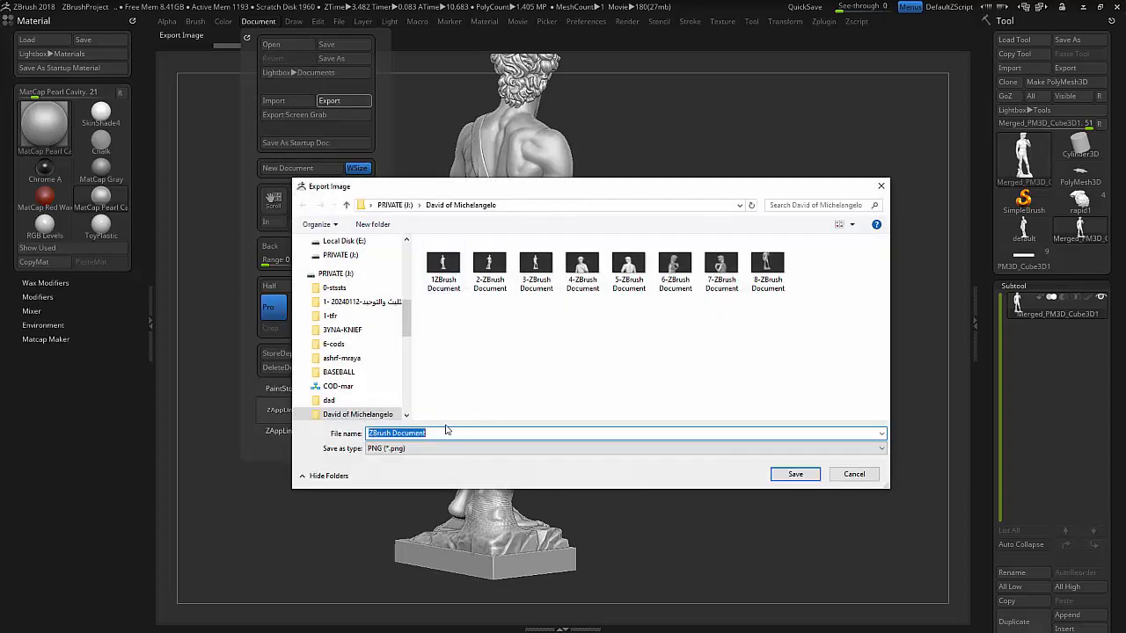
click(369, 433)
key(Return)
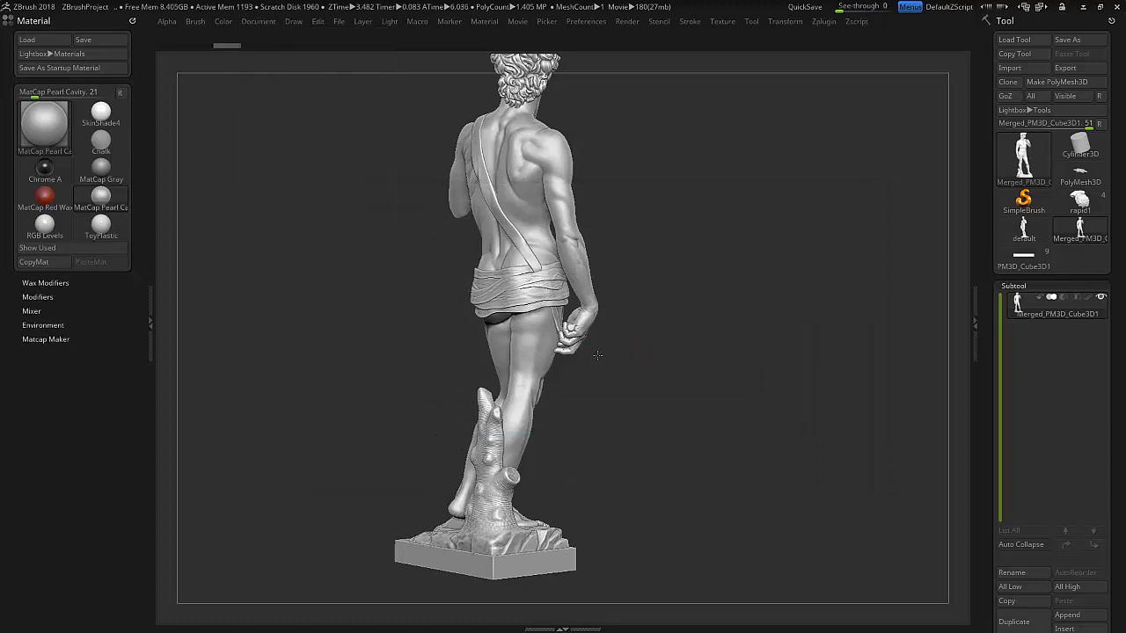
Step: Export a full-length three-quarter view from the statue's right side as a PNG named 10ZBrush Document
drag(597, 355, 538, 402)
click(261, 22)
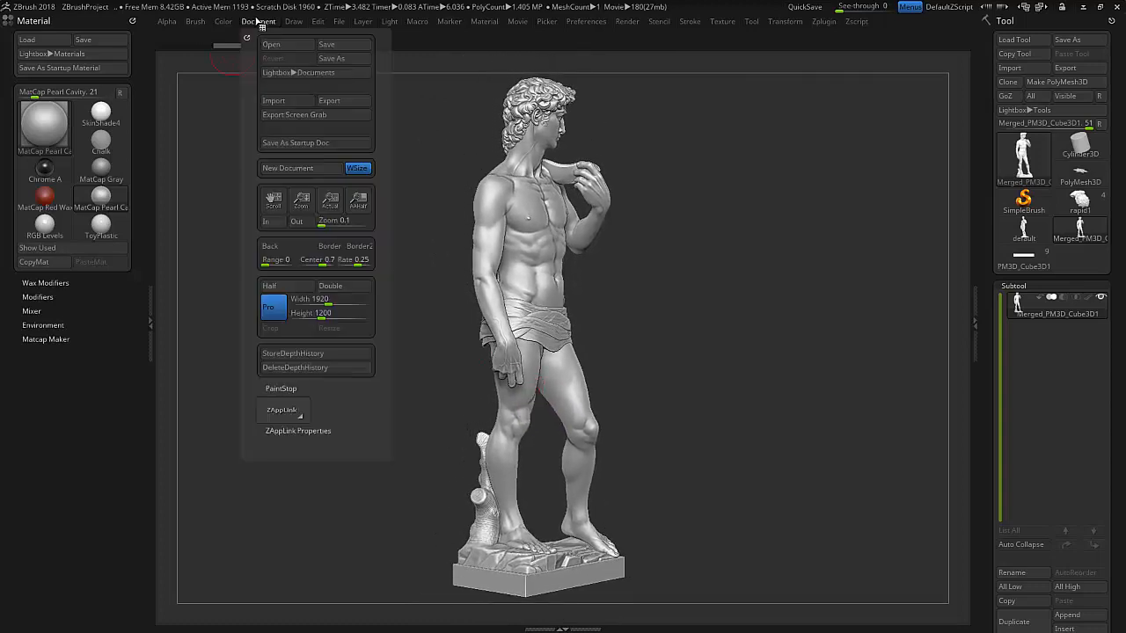
click(342, 103)
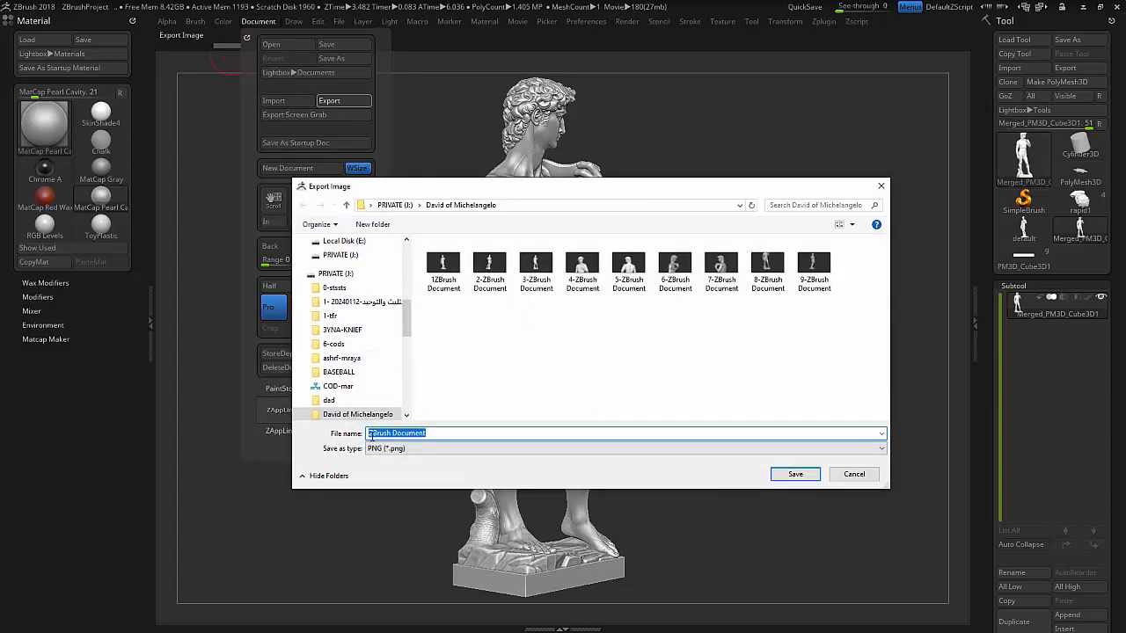
click(369, 432)
text(1)
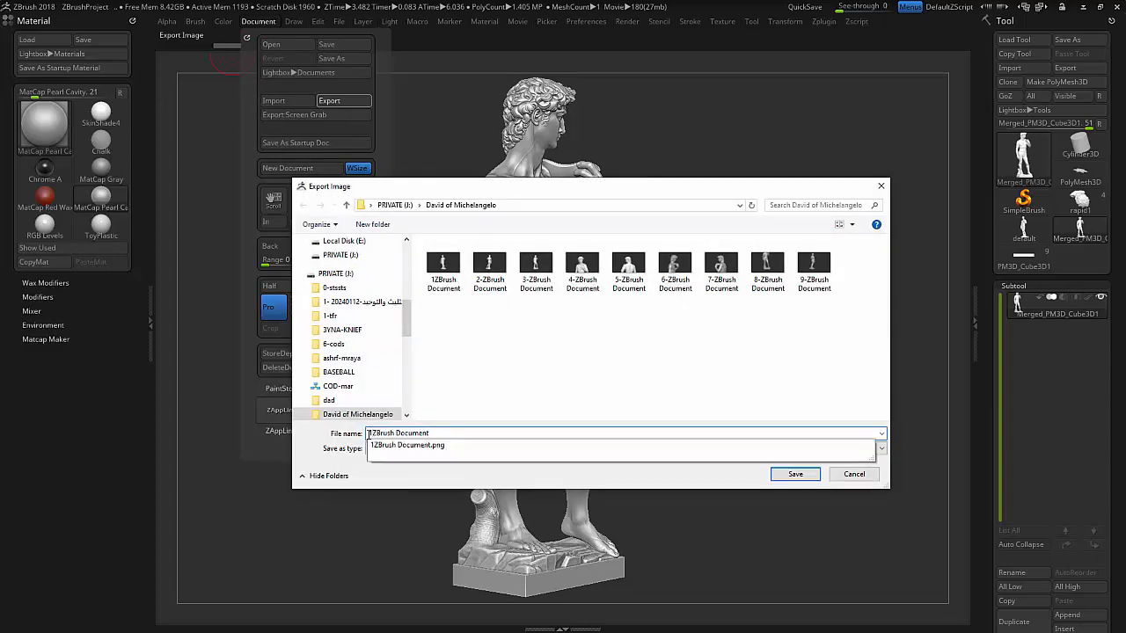
text(0)
key(Return)
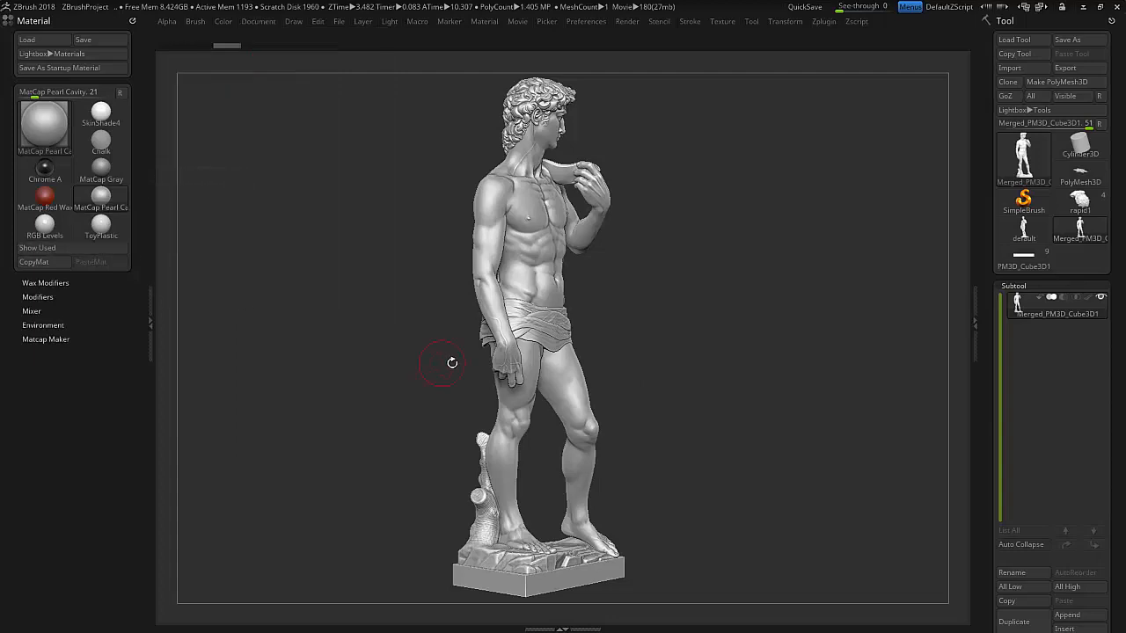
Step: Apply the gw_worn_gold material and export a full-length front view of the statue as a PNG named 11-ZBrush Document
drag(452, 365, 425, 360)
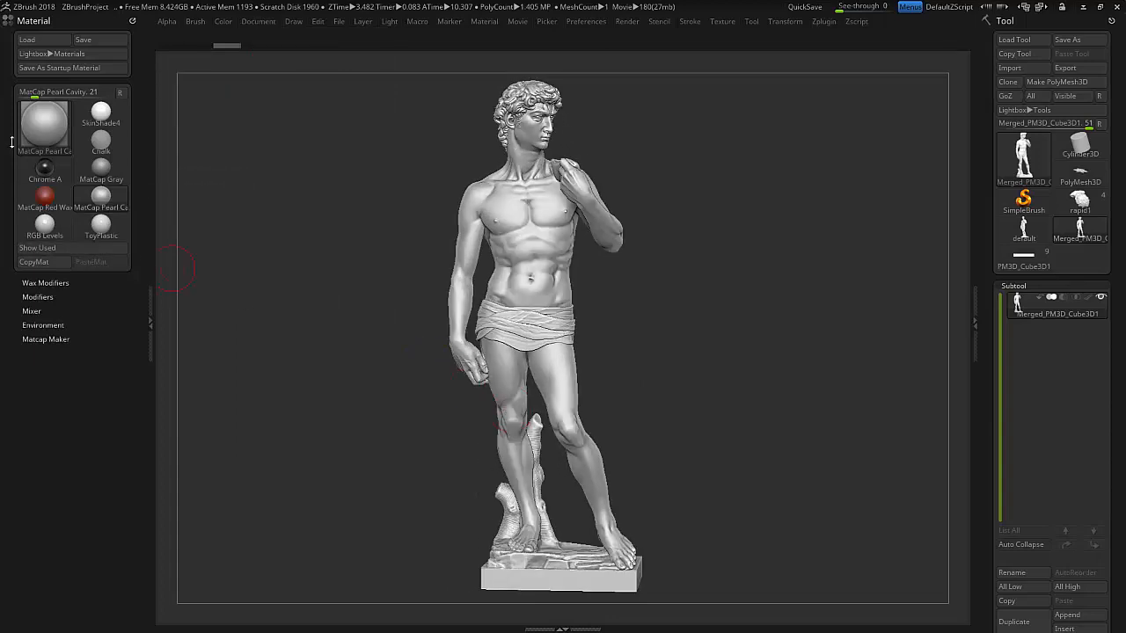
click(42, 127)
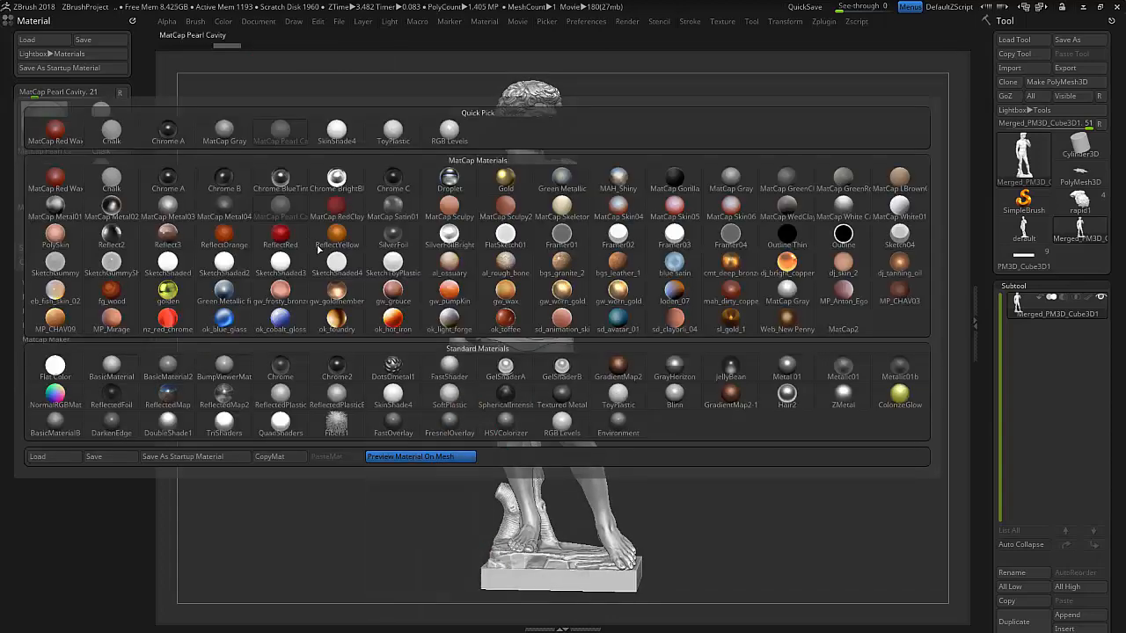
click(564, 291)
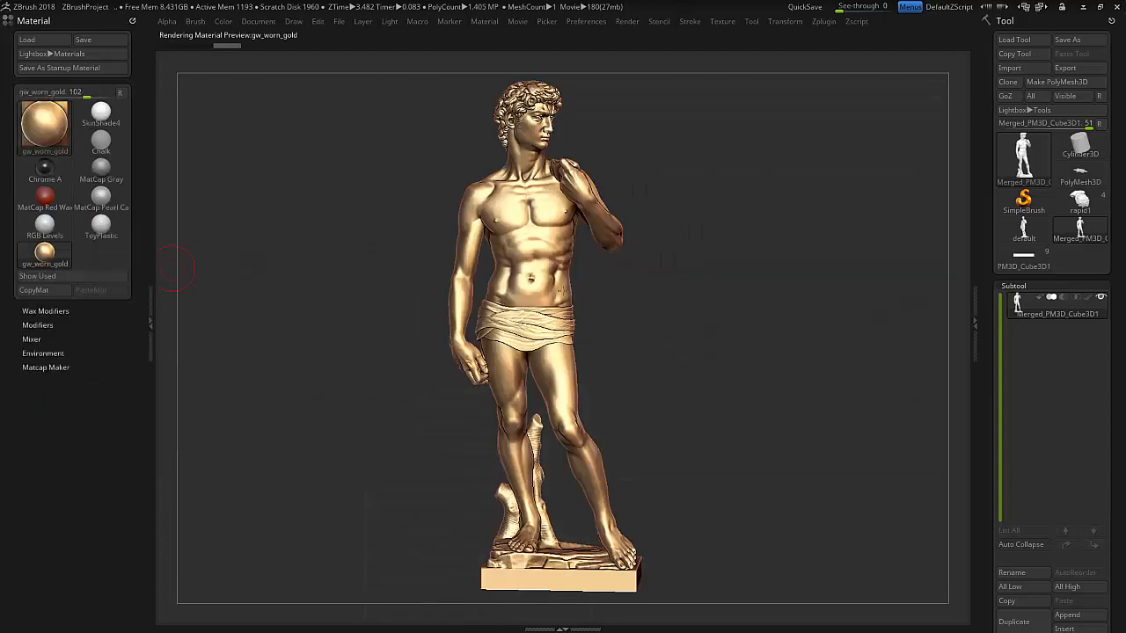
mouse_move(545, 299)
right_down()
mouse_move(533, 300)
mouse_move(551, 297)
right_up()
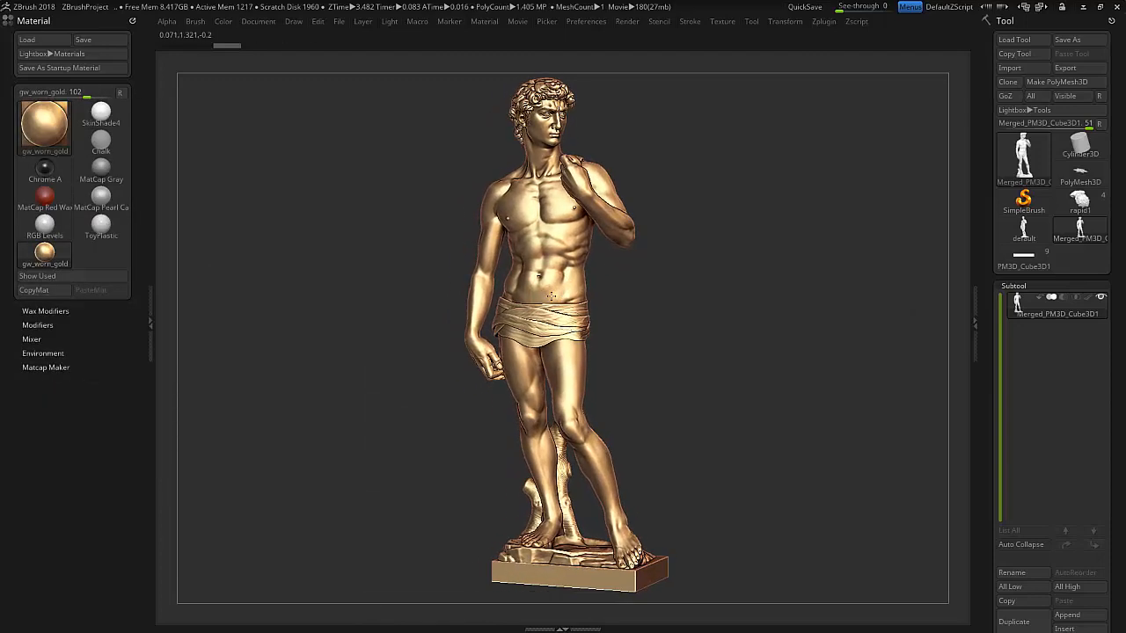
click(255, 21)
click(334, 101)
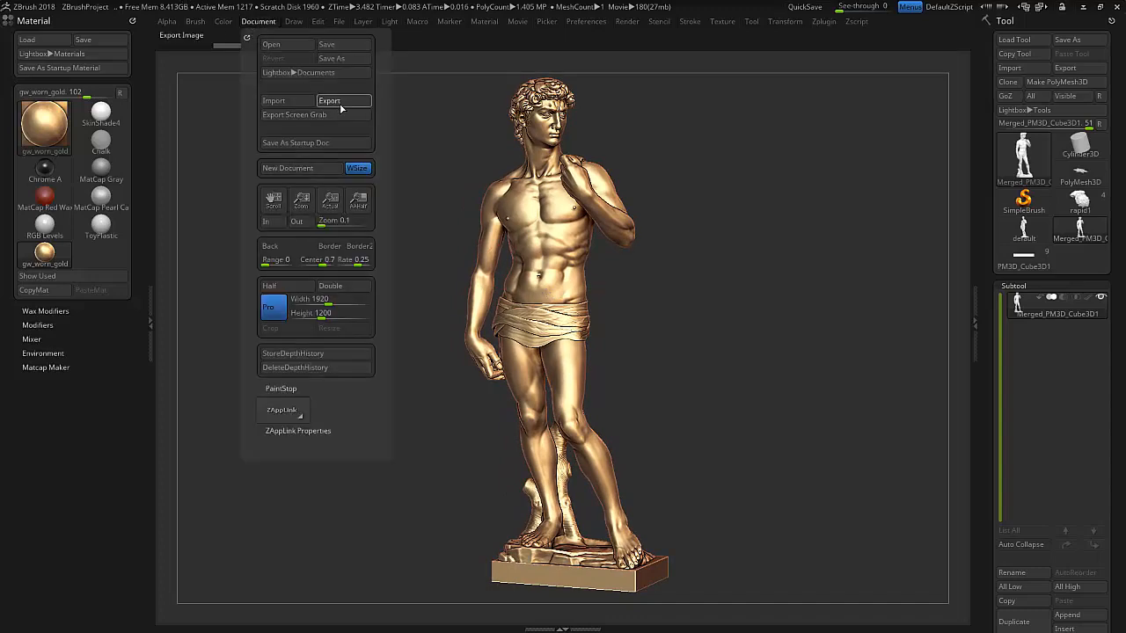
click(369, 433)
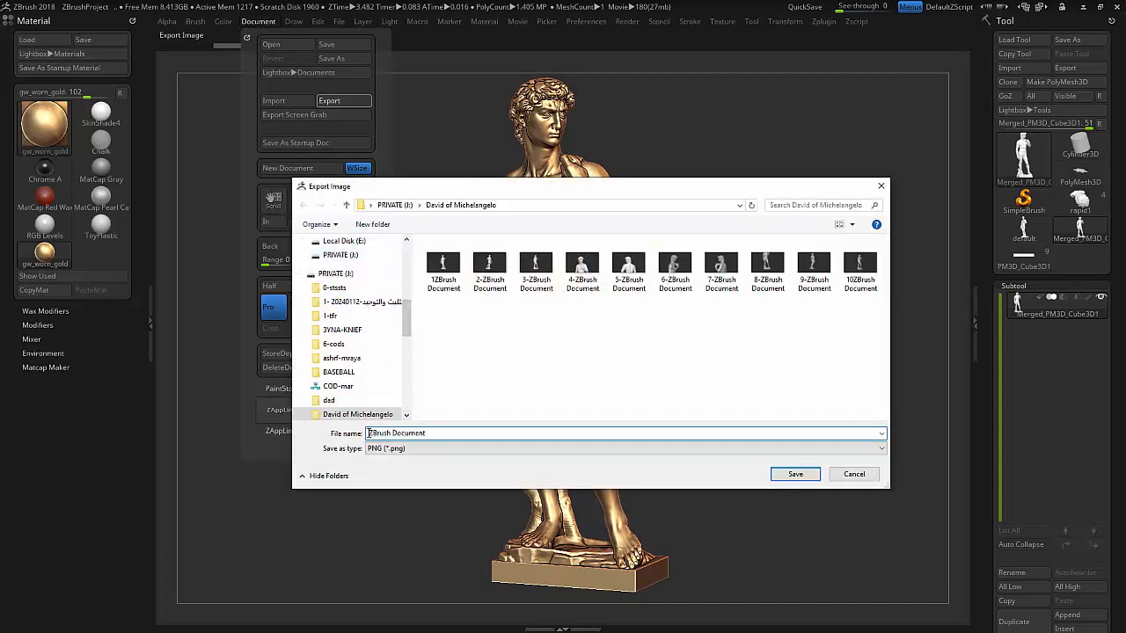
text(11)
key(Return)
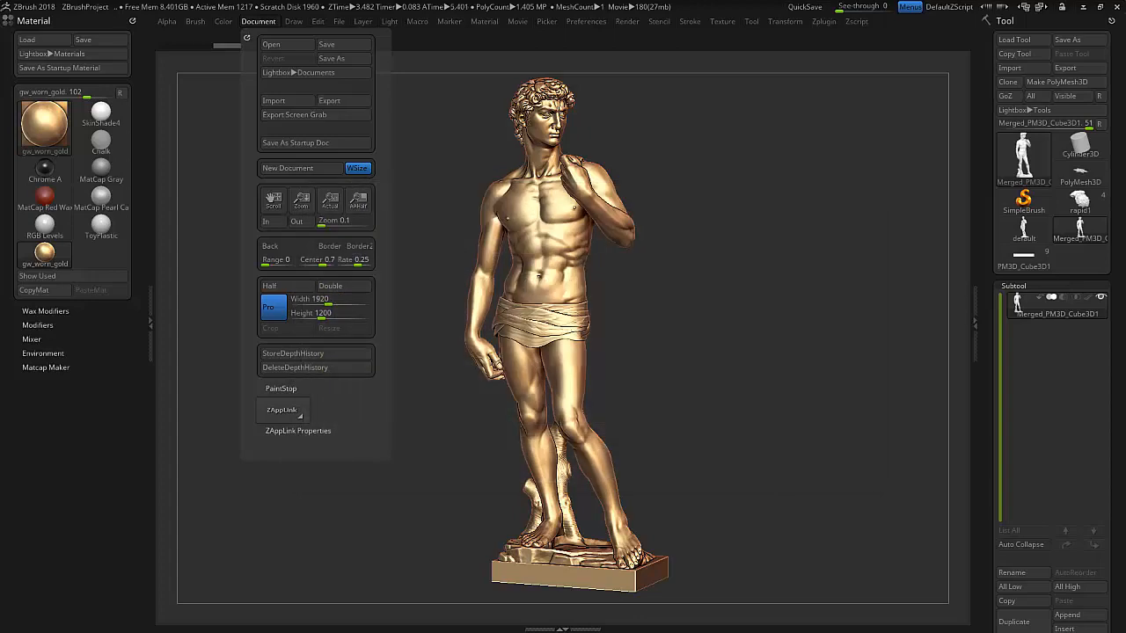
Step: Apply the Blinn material and export a full-length front view of the statue as a PNG named 12-ZBrush Document
click(33, 141)
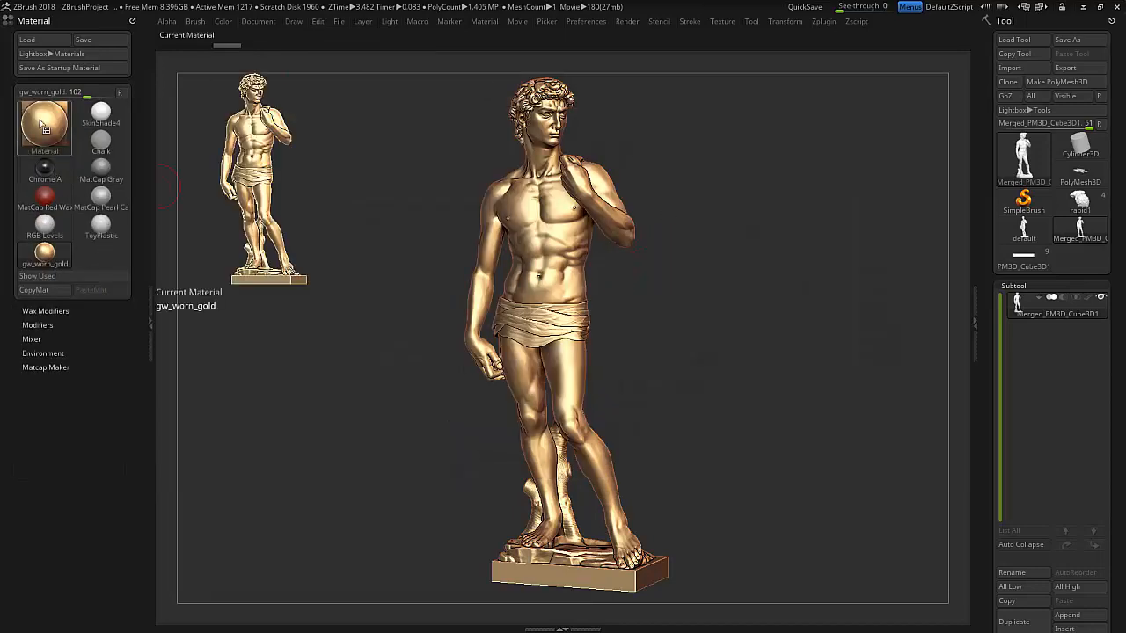
click(42, 125)
click(674, 392)
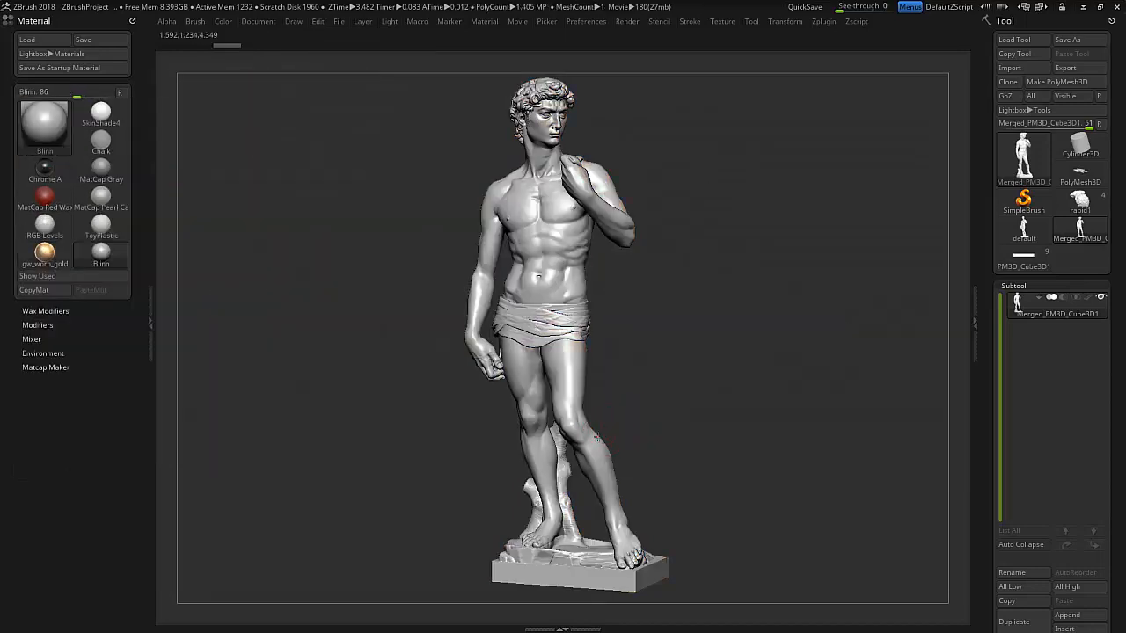
drag(596, 438, 437, 370)
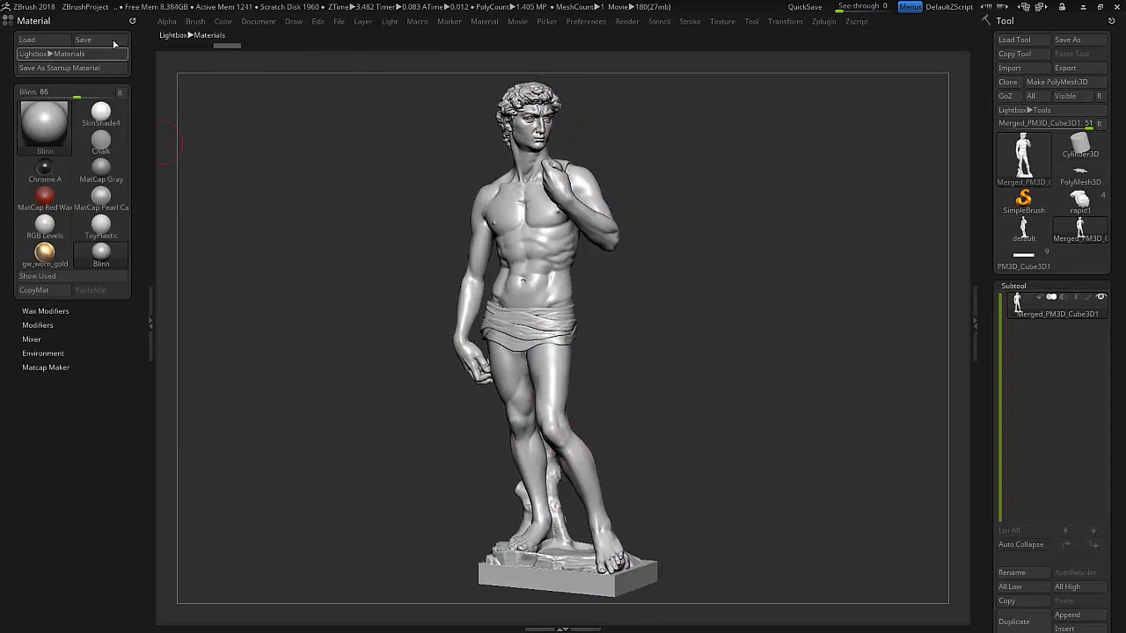
click(255, 24)
click(336, 104)
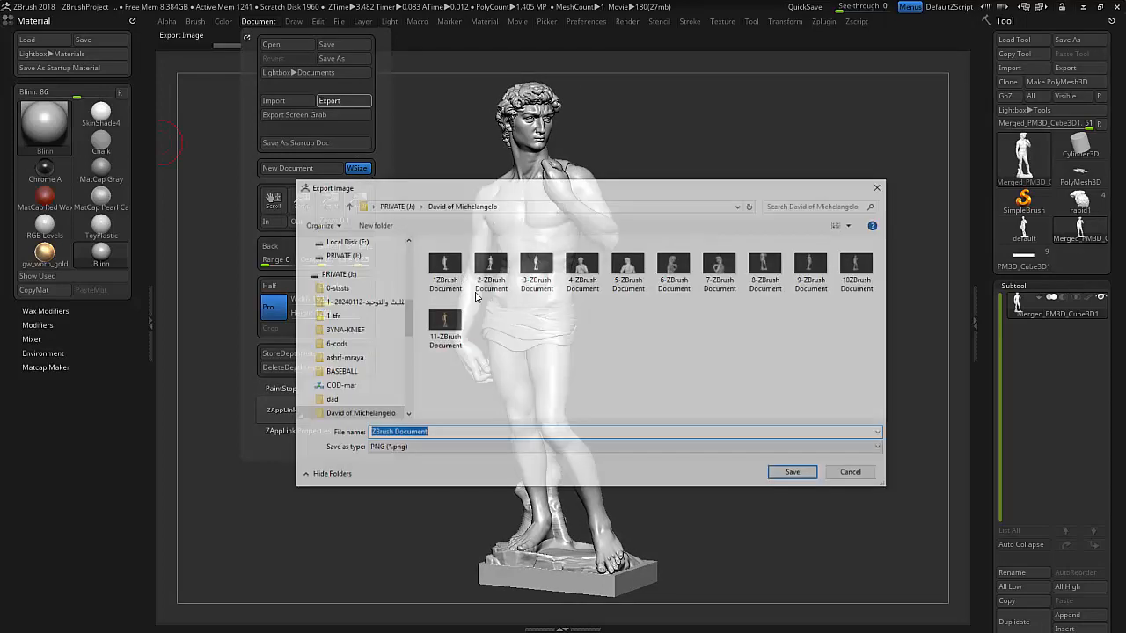
click(368, 433)
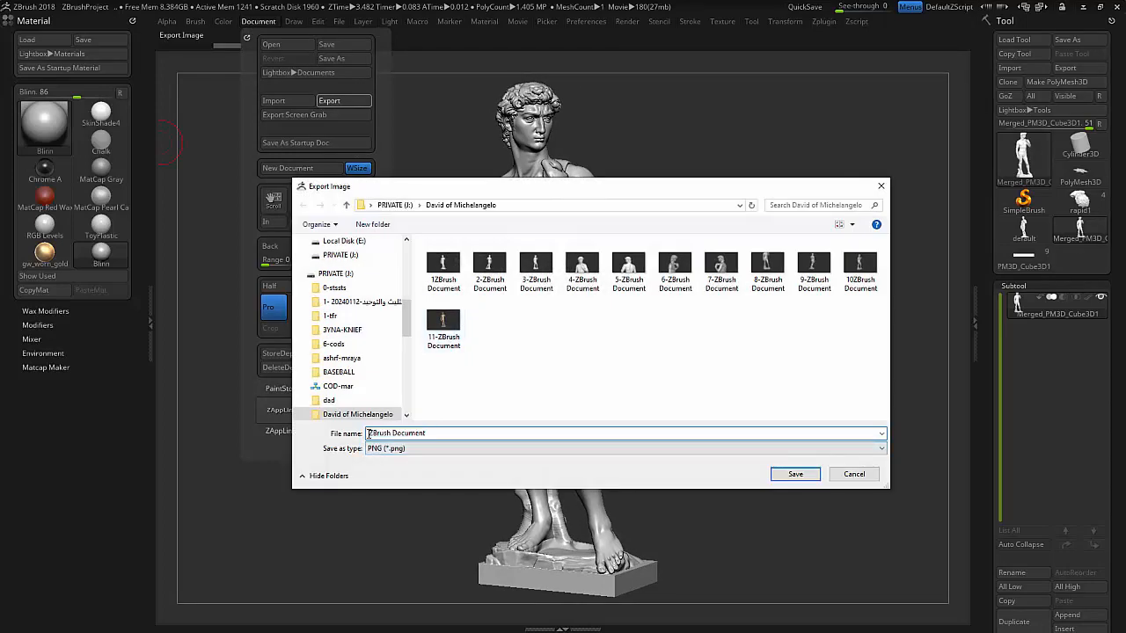
text(12-)
key(Return)
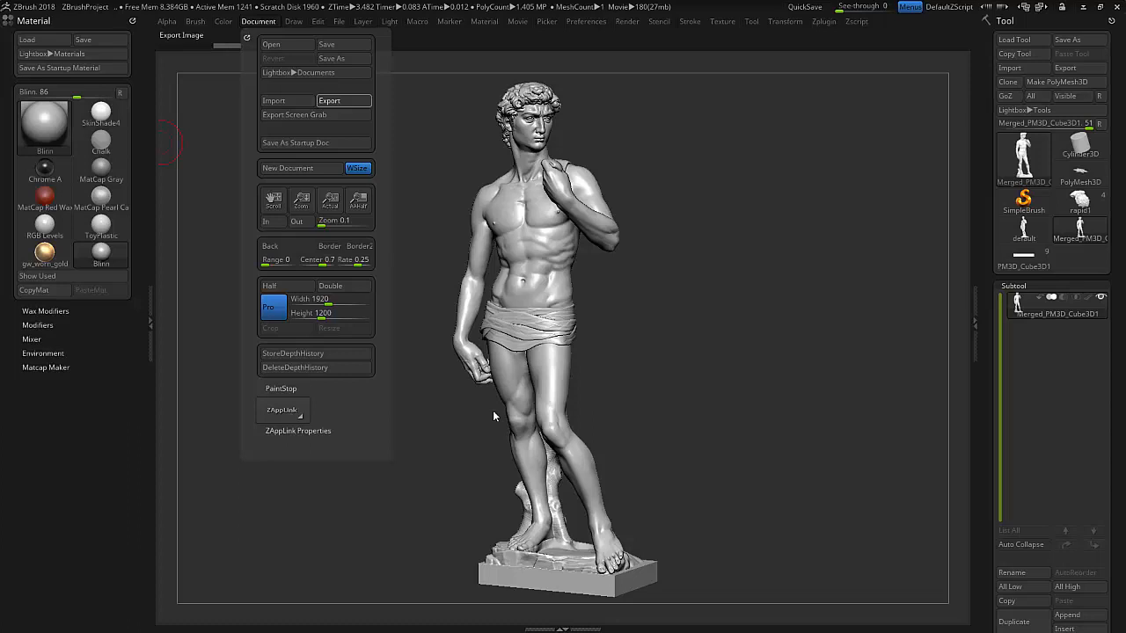
Step: Export a full-length three-quarter view from the statue's left side as a PNG named 13-ZBrush Document
right_drag(511, 416, 538, 416)
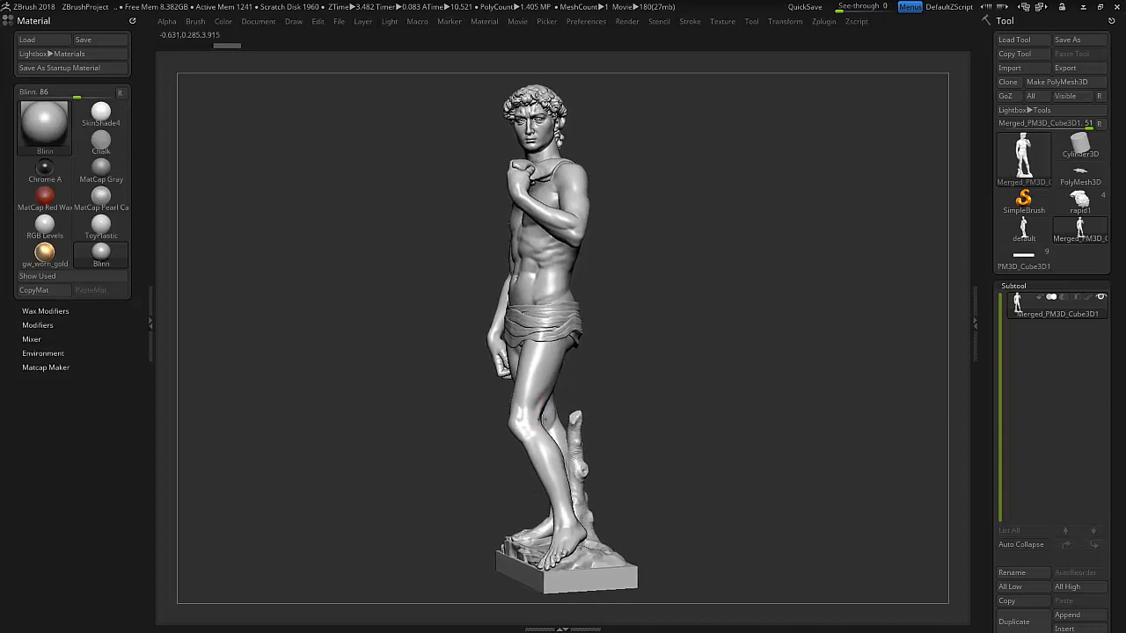
click(258, 22)
click(341, 100)
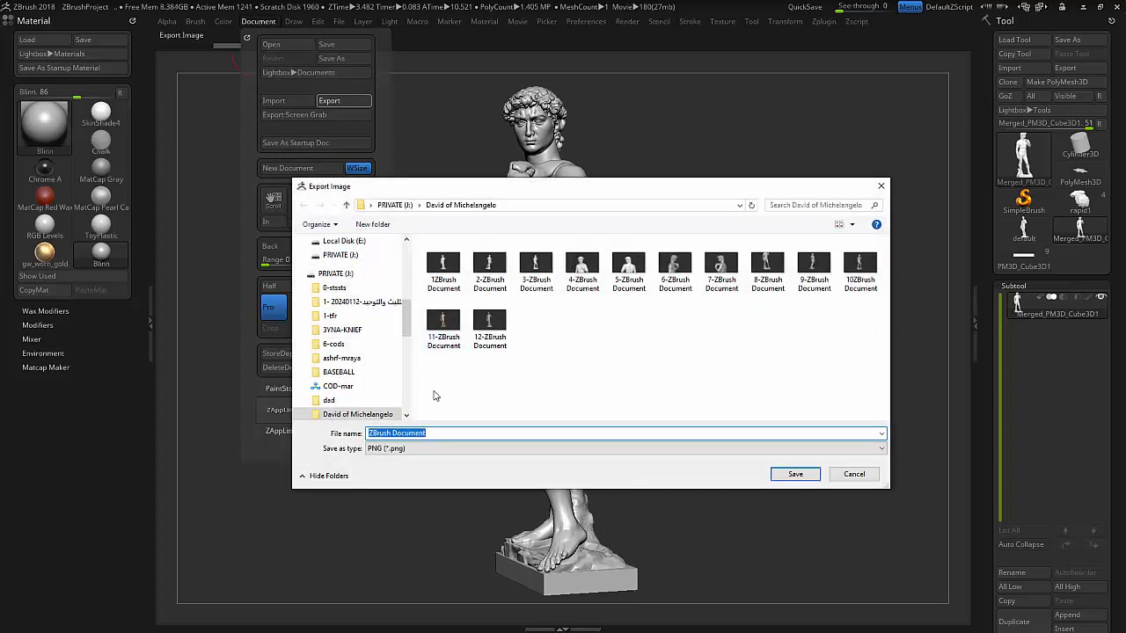
click(368, 433)
text(13-)
key(Return)
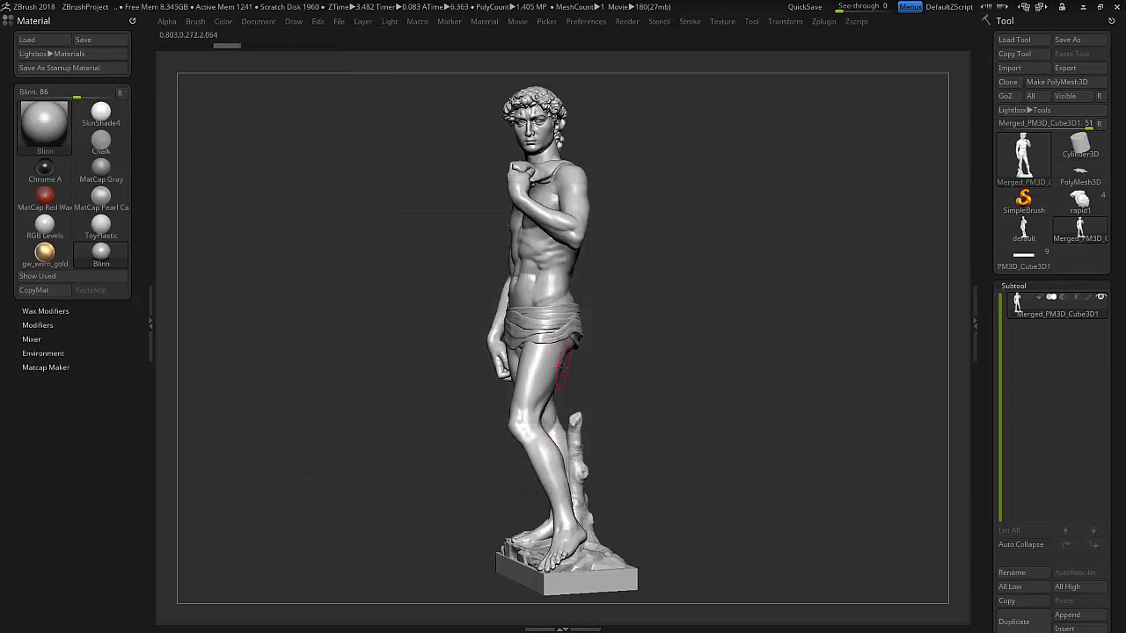
Step: Try the NormalRGBMat material on the statue from different angles
right_drag(563, 367, 401, 373)
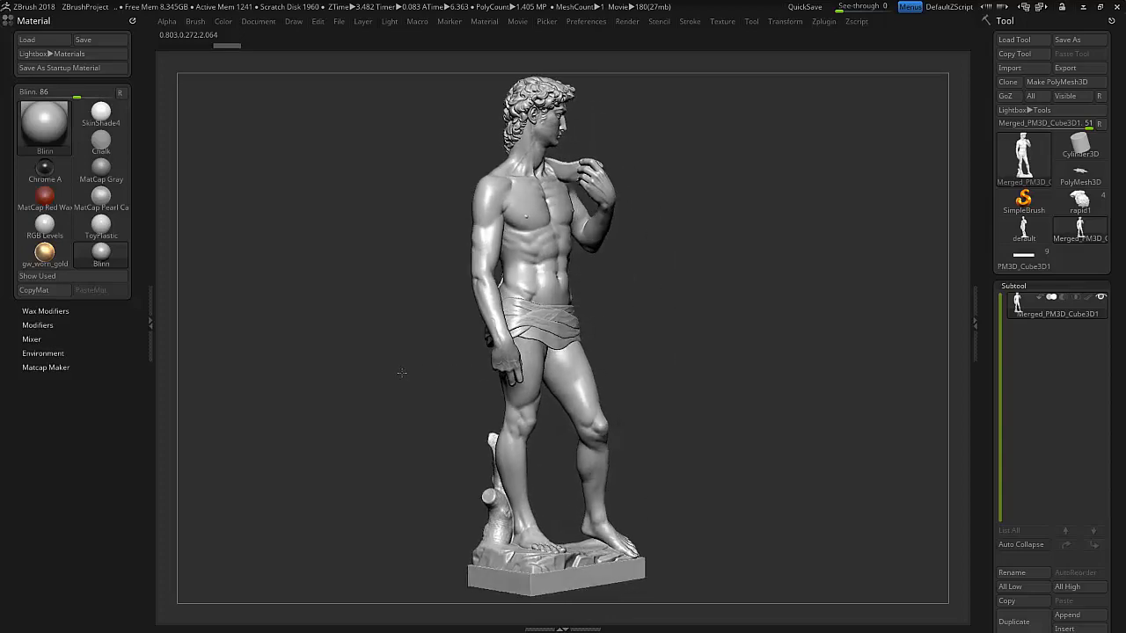
click(59, 120)
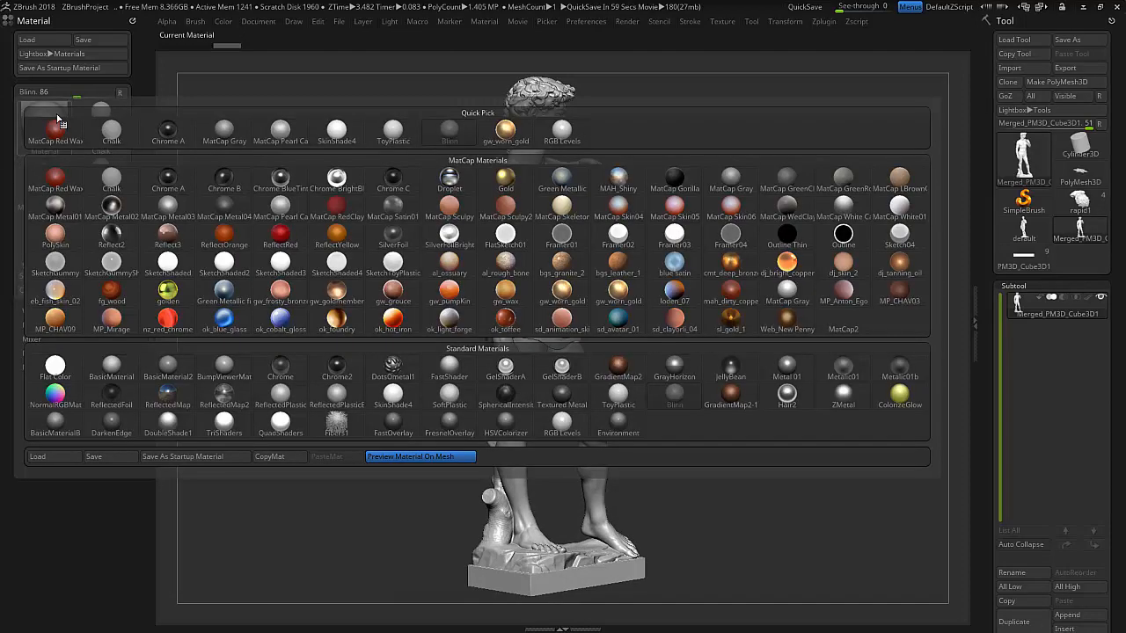
click(55, 394)
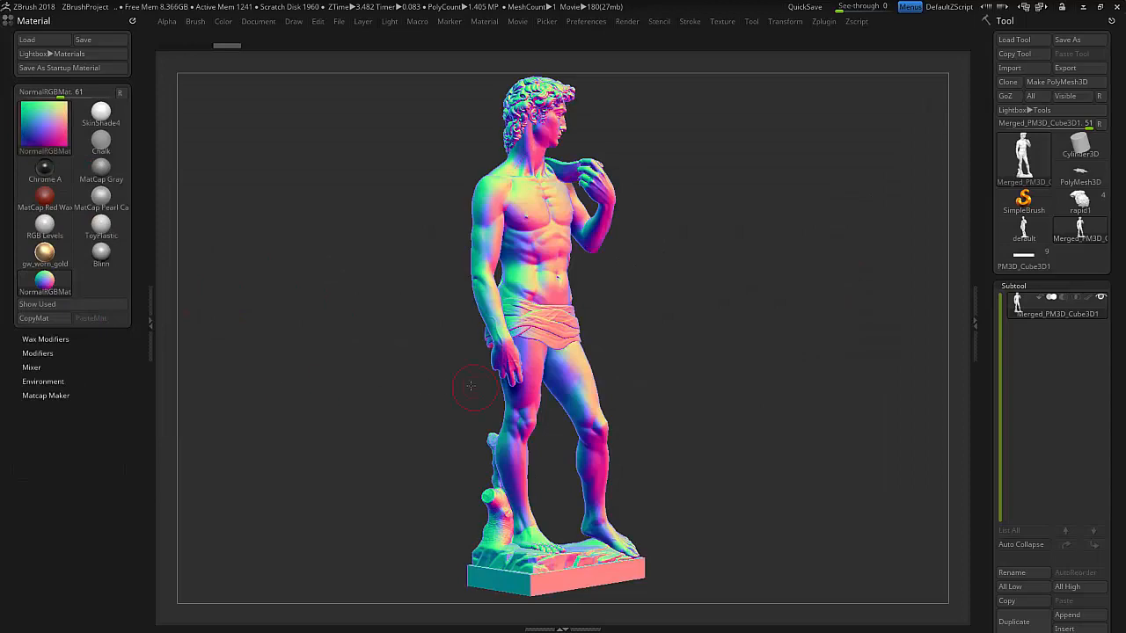
mouse_move(470, 385)
mouse_down()
mouse_move(425, 379)
mouse_move(472, 387)
mouse_up()
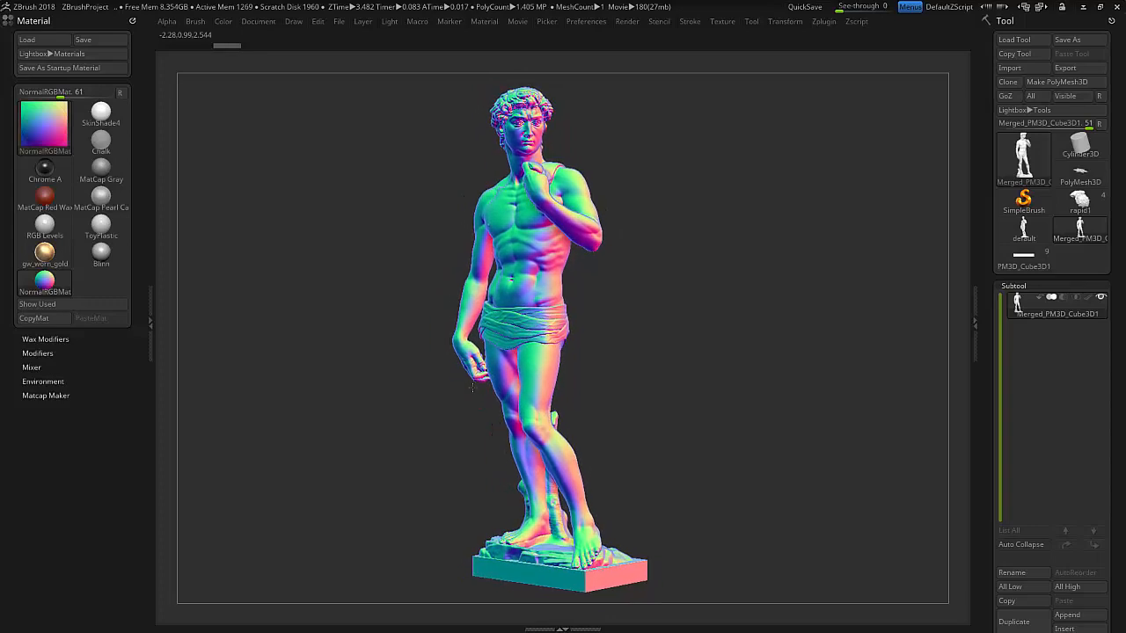
Step: Apply the loden_07 material to the statue and frame it in a full-length, slightly turned front view
click(52, 136)
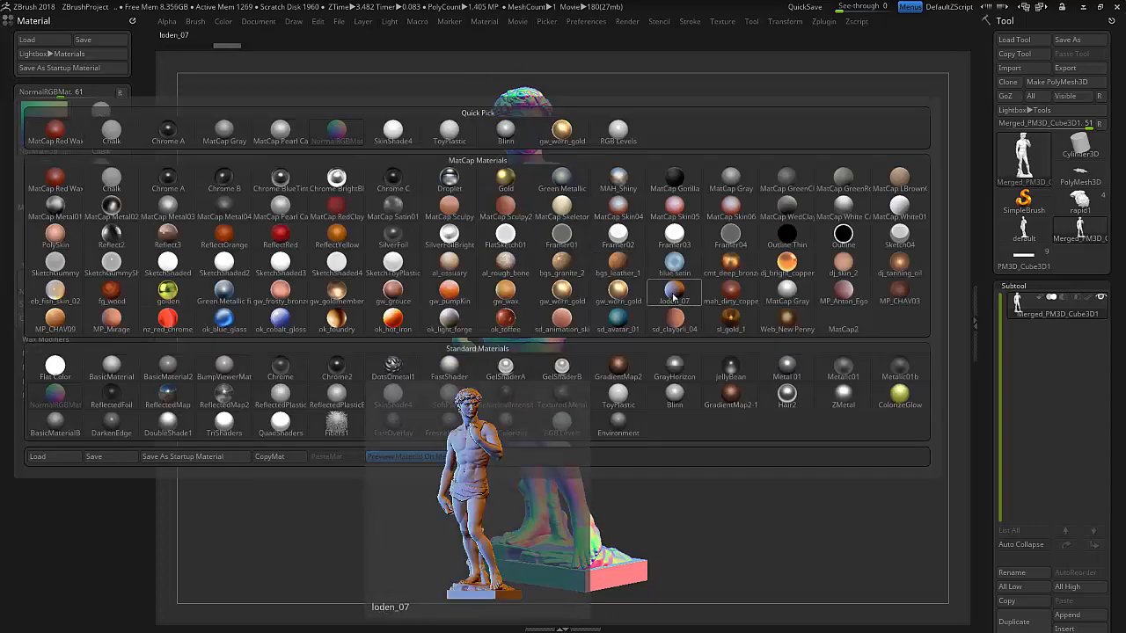
click(675, 293)
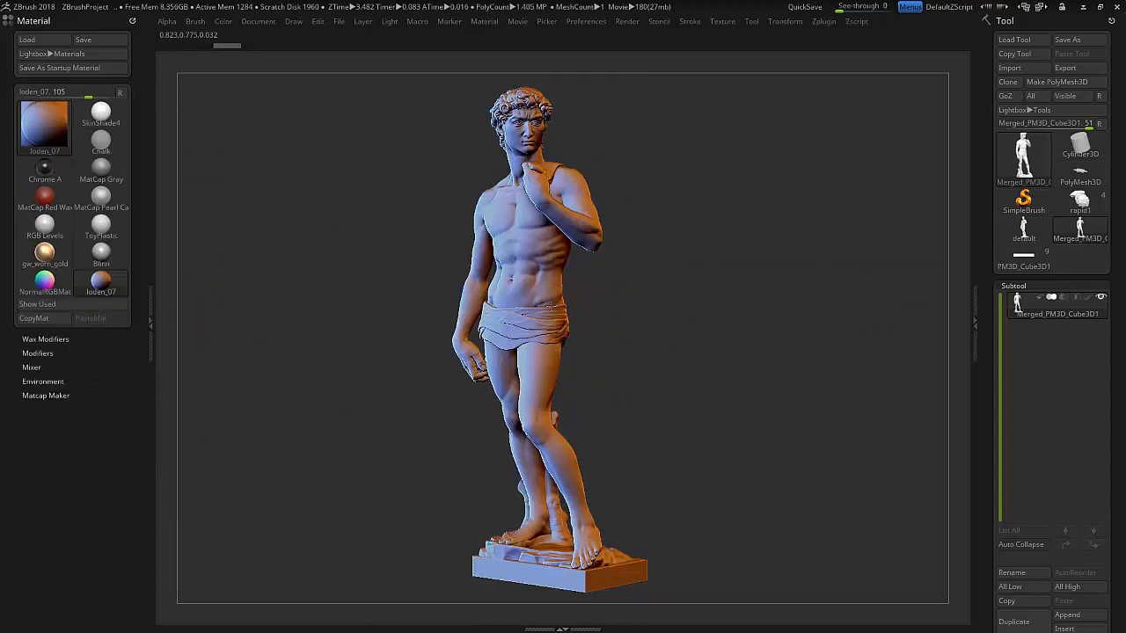
drag(758, 492, 761, 489)
ctrl+right_drag(552, 306, 574, 317)
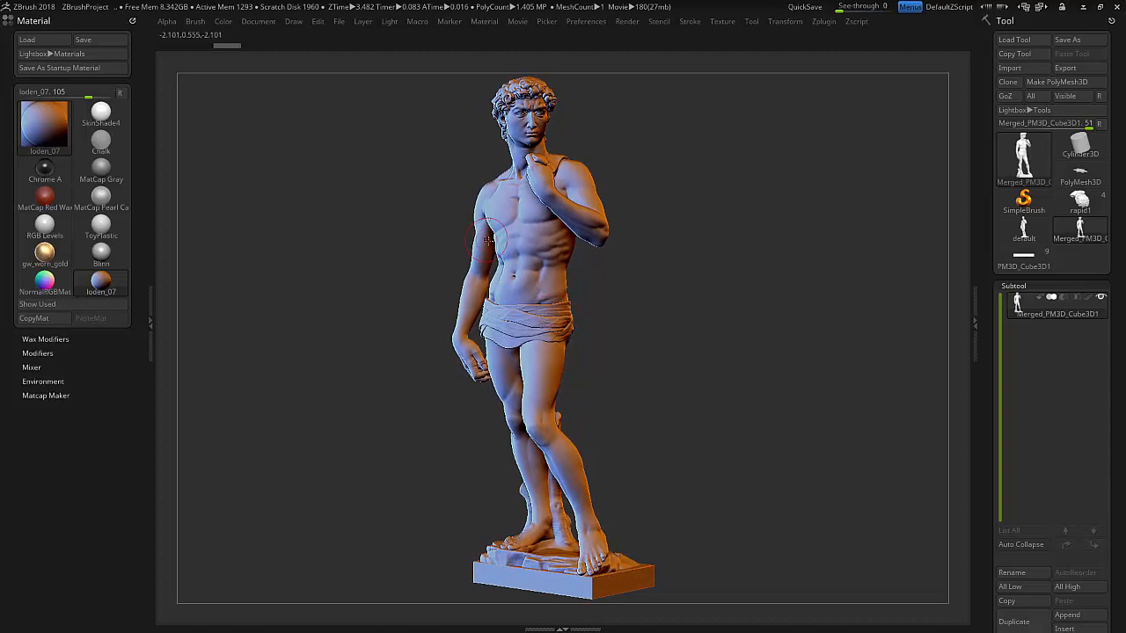
right_drag(492, 230, 480, 240)
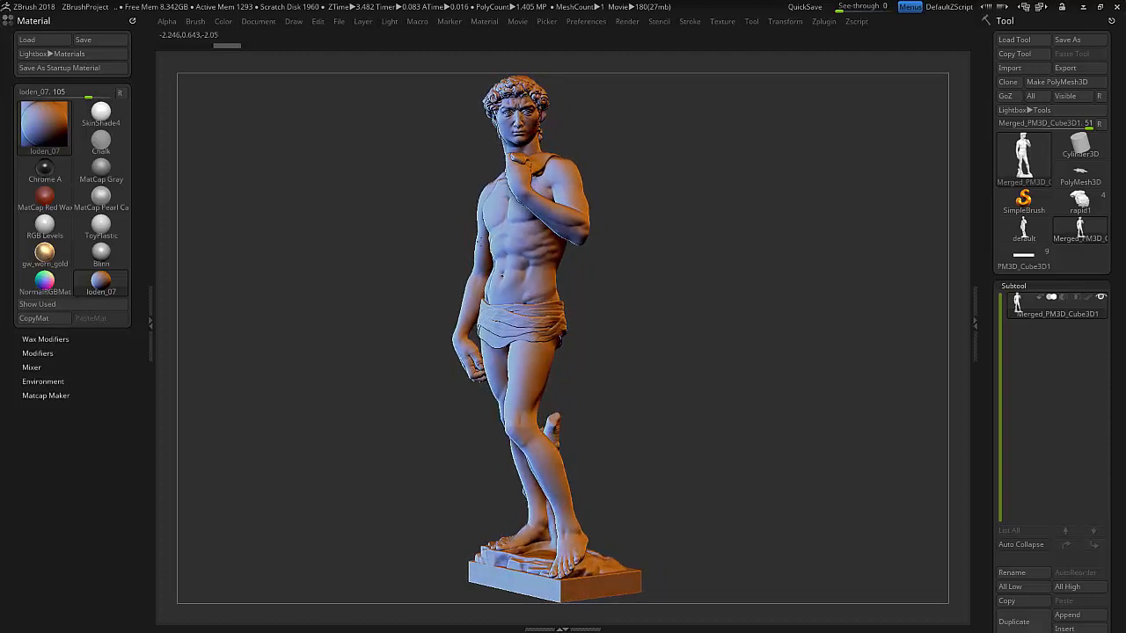
right_drag(530, 291, 545, 290)
Step: Export the view as a PNG named 14-ZBrush Document in the David of Michelangelo folder
click(259, 22)
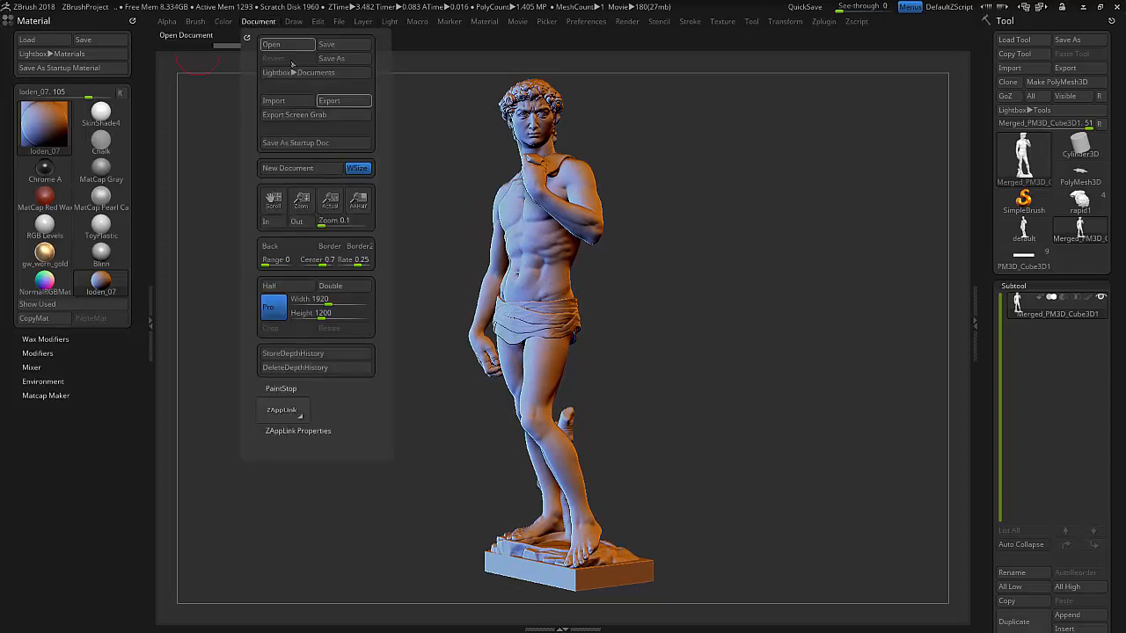
click(334, 100)
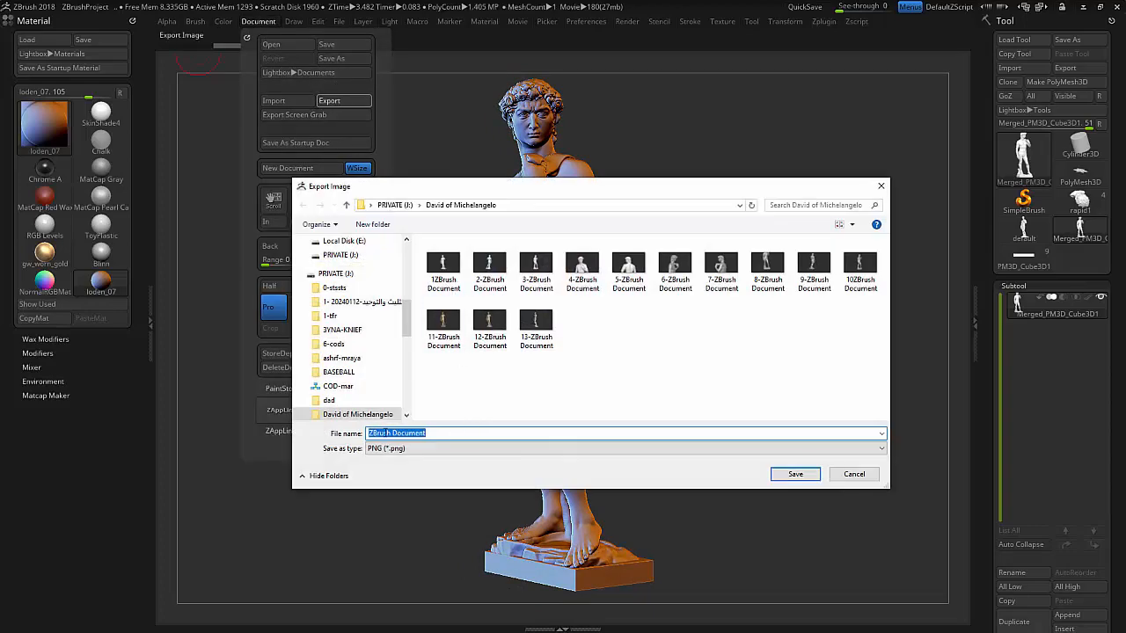
click(370, 433)
text(14-)
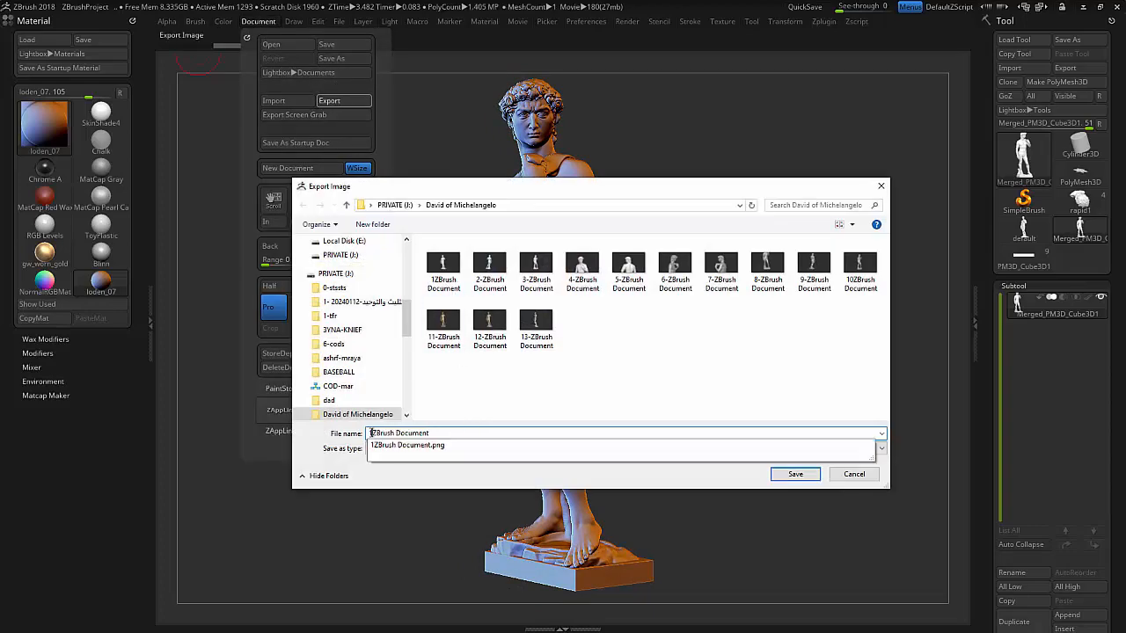
click(794, 474)
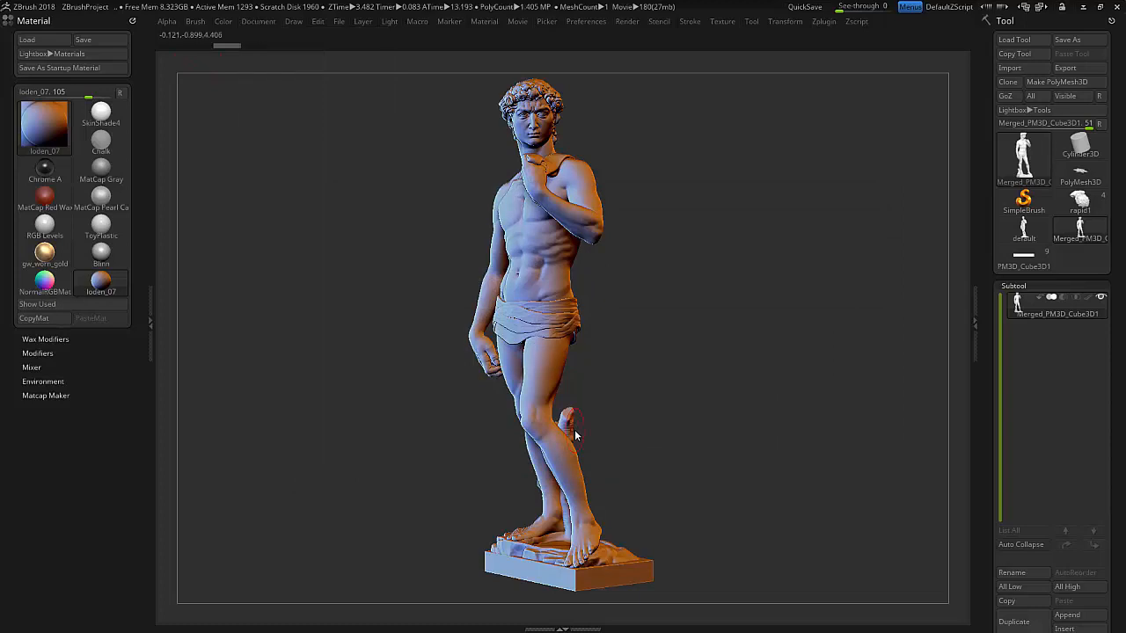
Step: Apply the ok_light_forge material to the statue and frame it in a slightly smaller full-length front view
drag(572, 431, 532, 431)
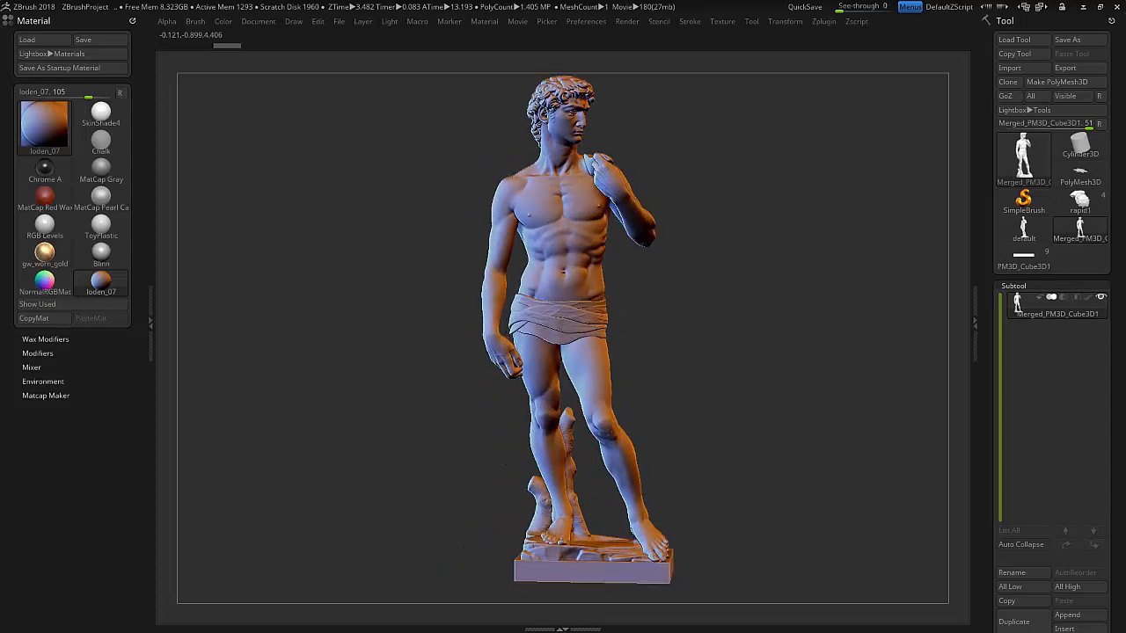
click(36, 140)
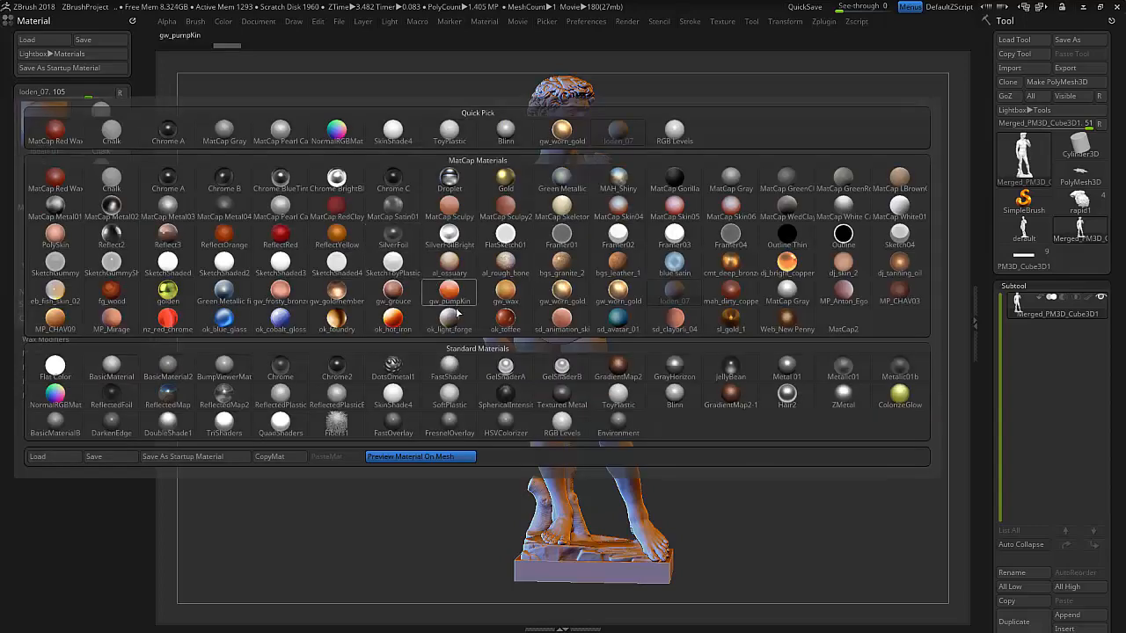
click(483, 334)
drag(596, 391, 568, 403)
right_drag(564, 401, 442, 304)
Step: Export the view as a PNG named 15-ZBrush Document in the David of Michelangelo folder
click(257, 21)
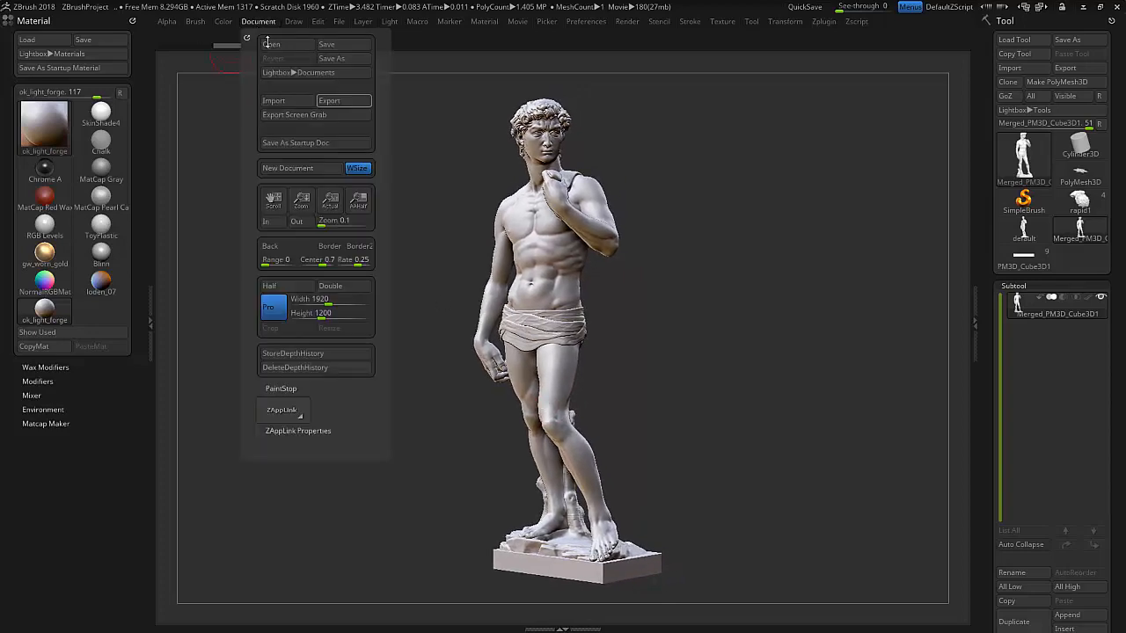
click(329, 100)
click(369, 434)
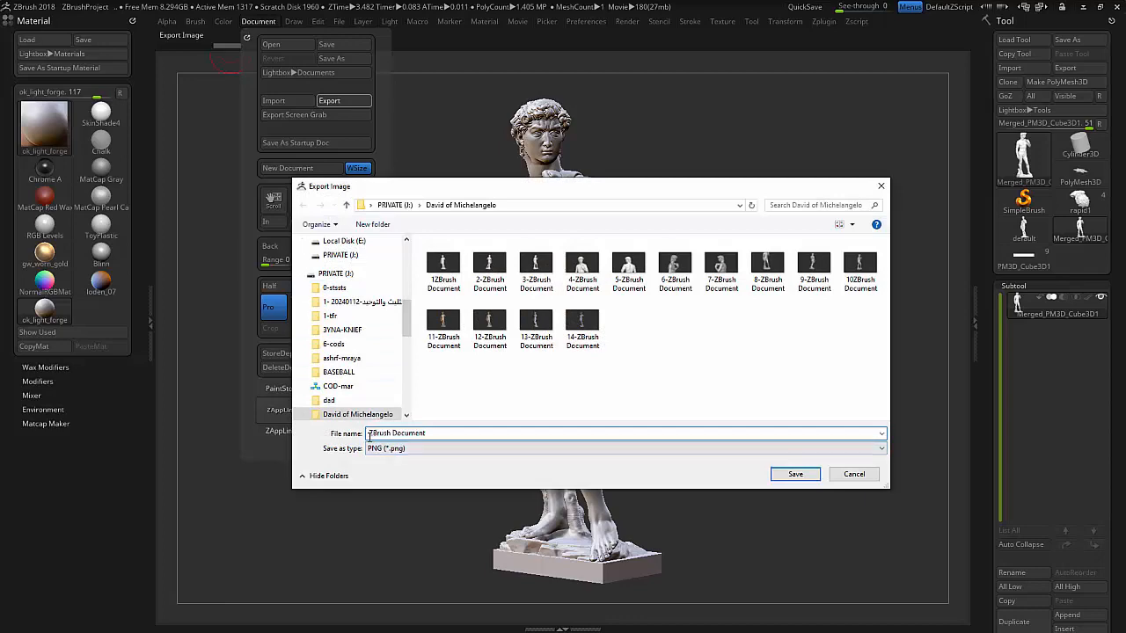
text(15-)
key(Return)
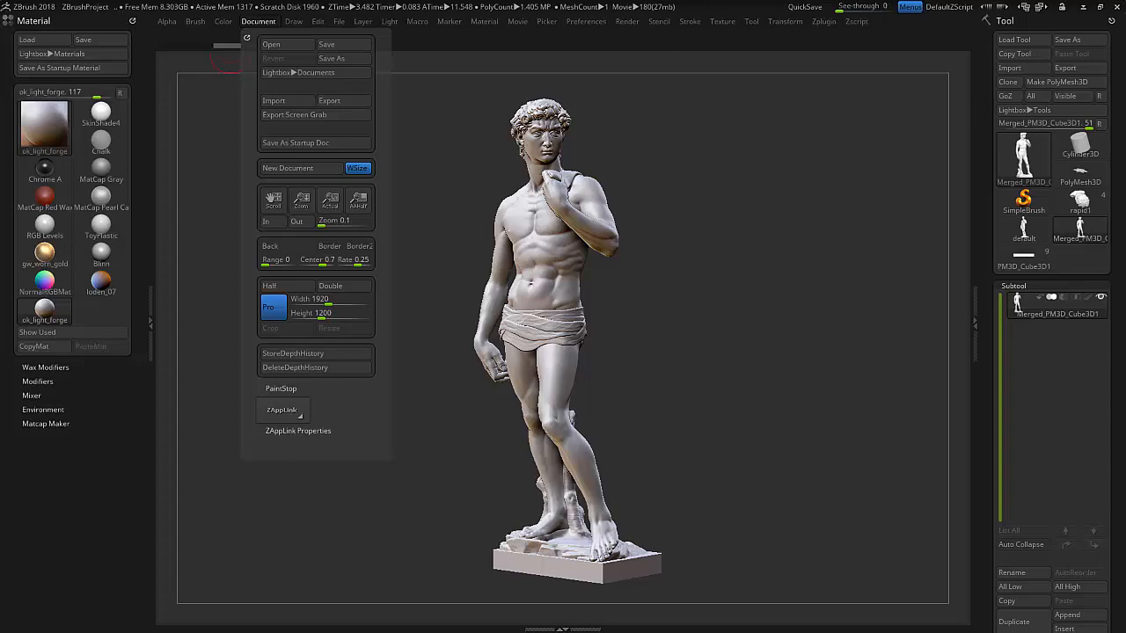
Step: Apply the sd_avatar_01 material and export a full-length view turned toward the statue's left side as a PNG named 16-ZBrush Document
click(44, 123)
click(622, 326)
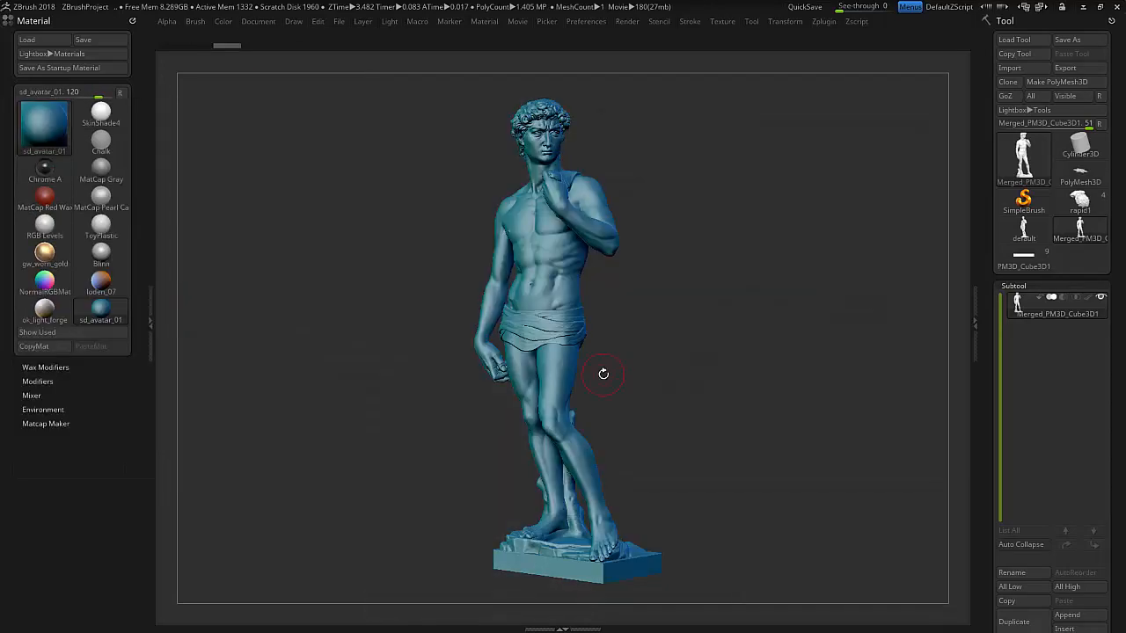
drag(603, 372, 499, 336)
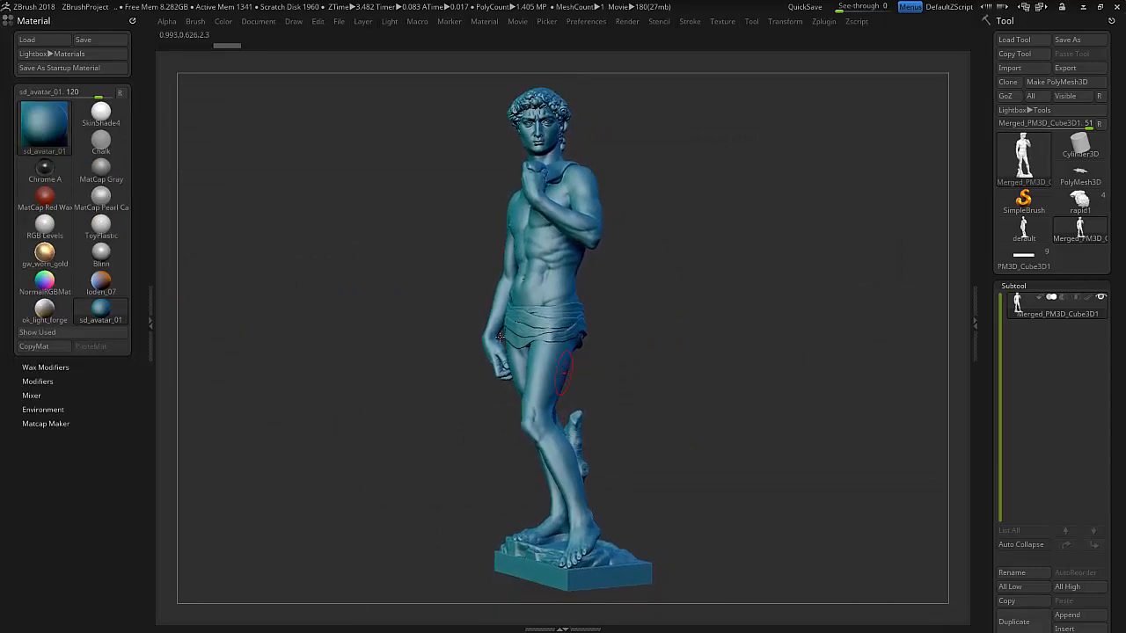
click(258, 23)
click(328, 101)
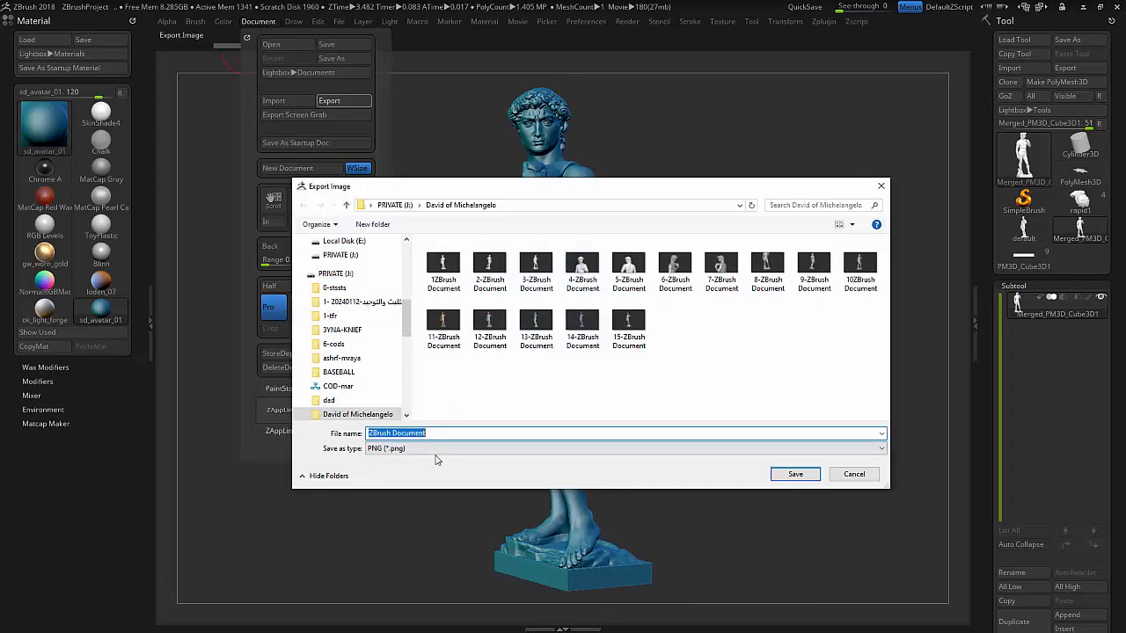
click(368, 433)
text(16-)
key(Return)
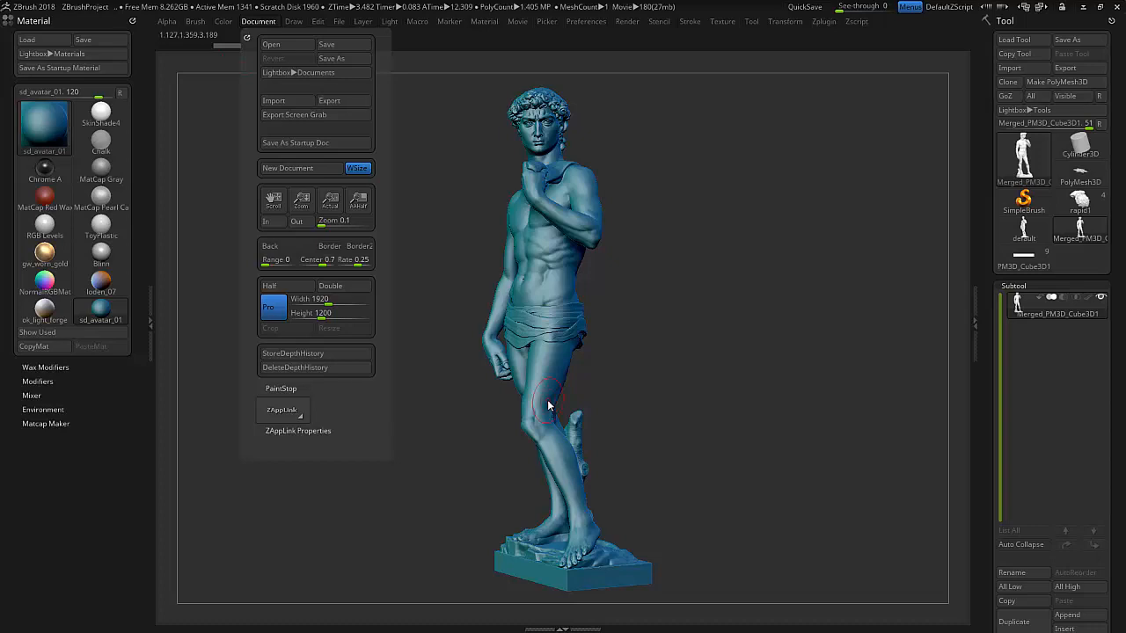
Step: Update the statue's size ratios in the 3D Print Hub plugin
click(586, 23)
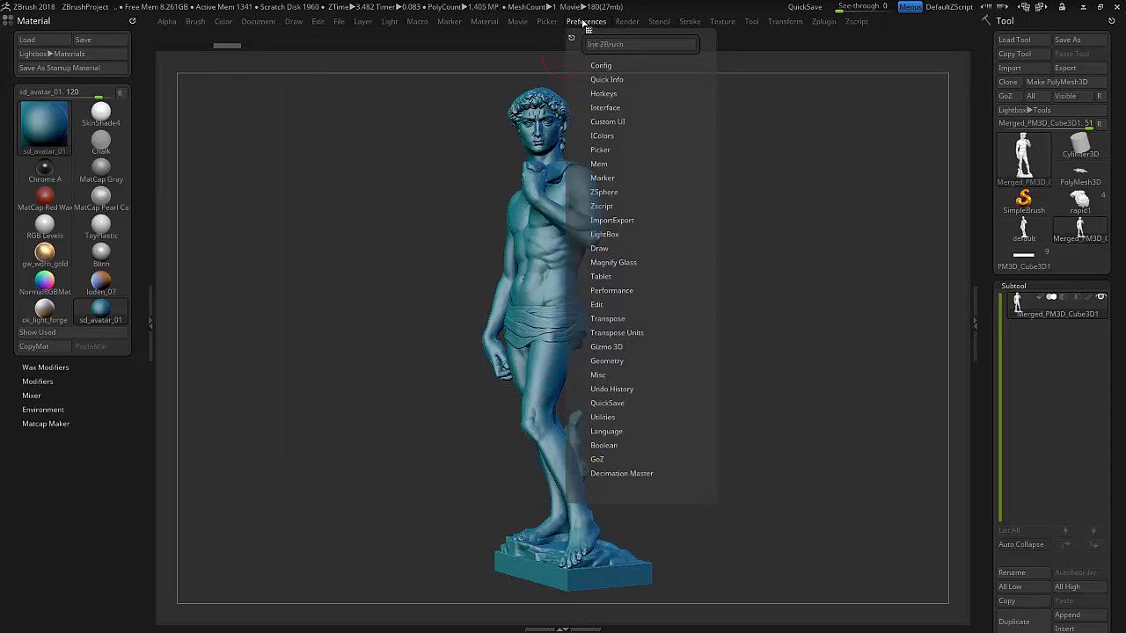
click(823, 21)
click(816, 36)
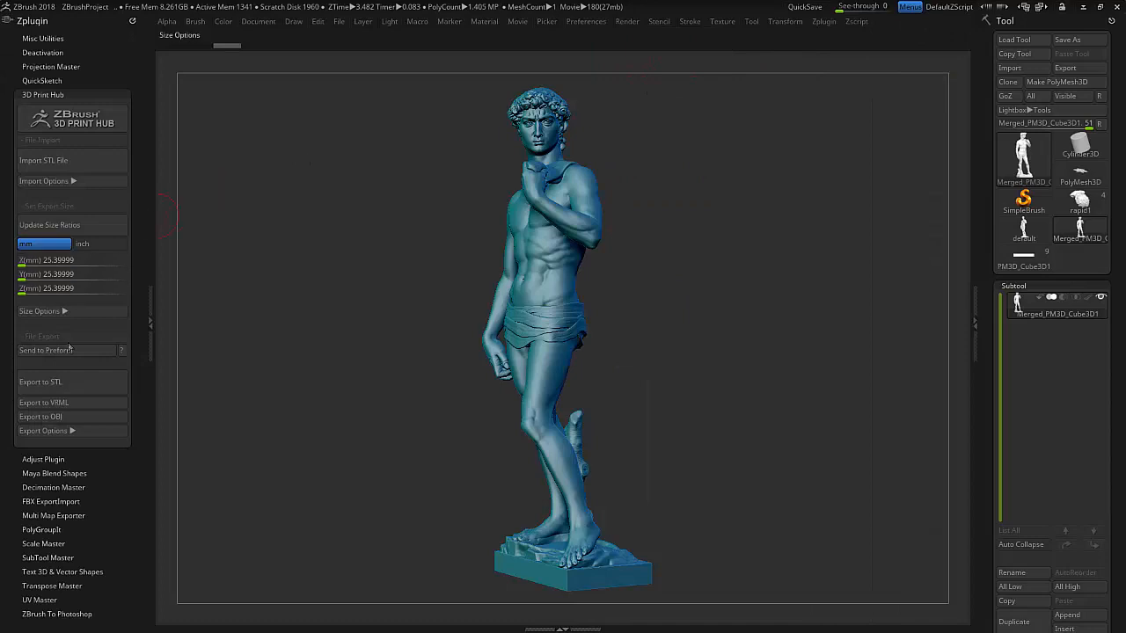
click(76, 226)
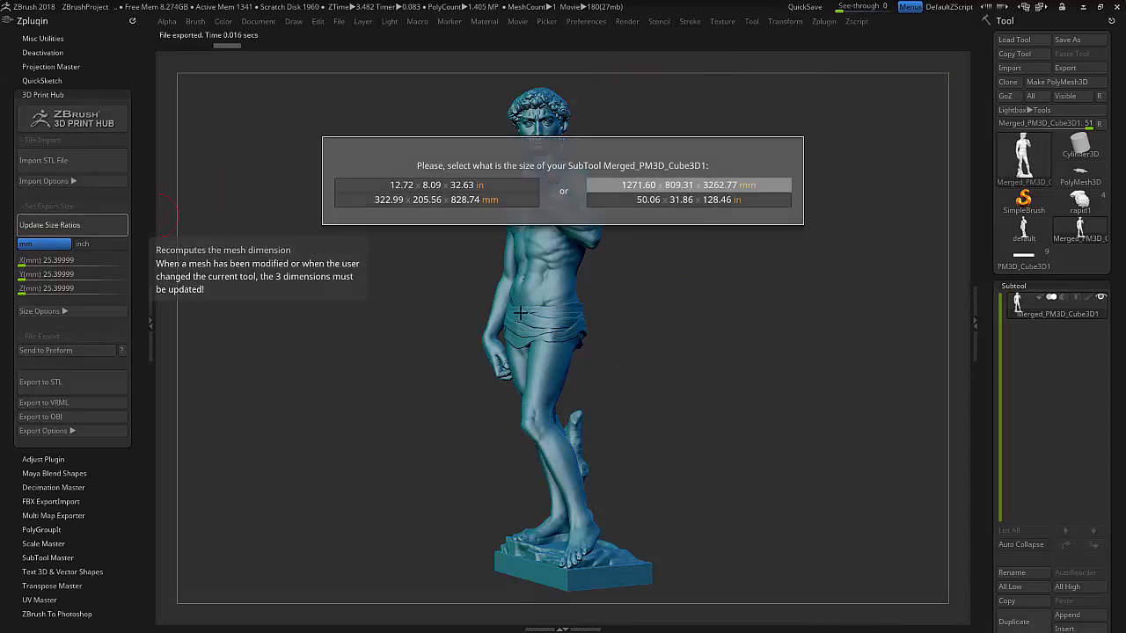